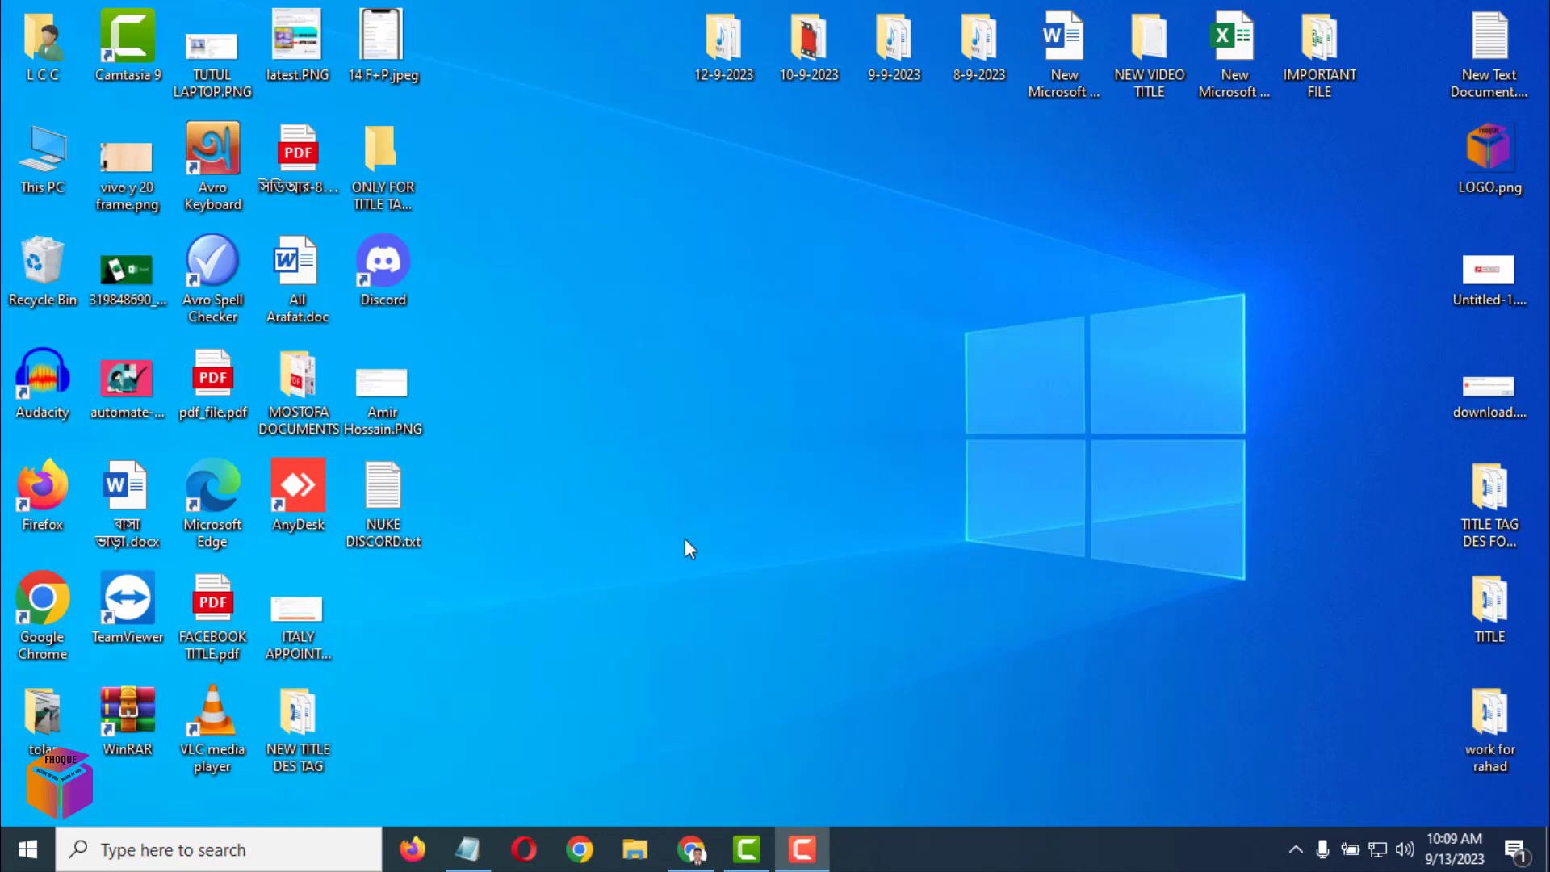
# Open Chrome and search Google for 'discord'.
pyautogui.click(695, 851)
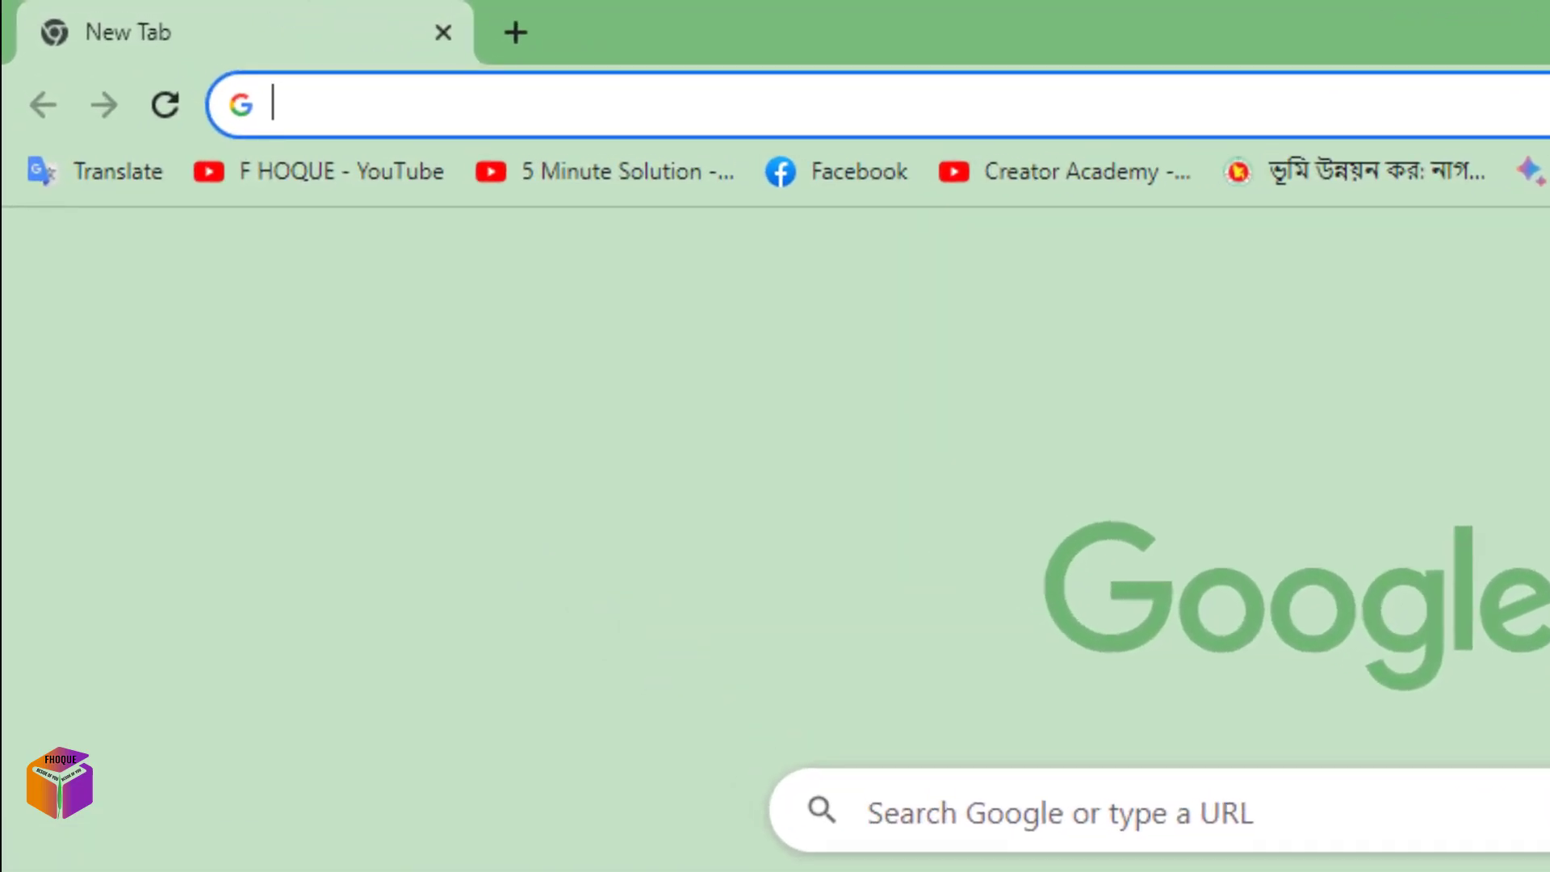
pyautogui.write('discord')
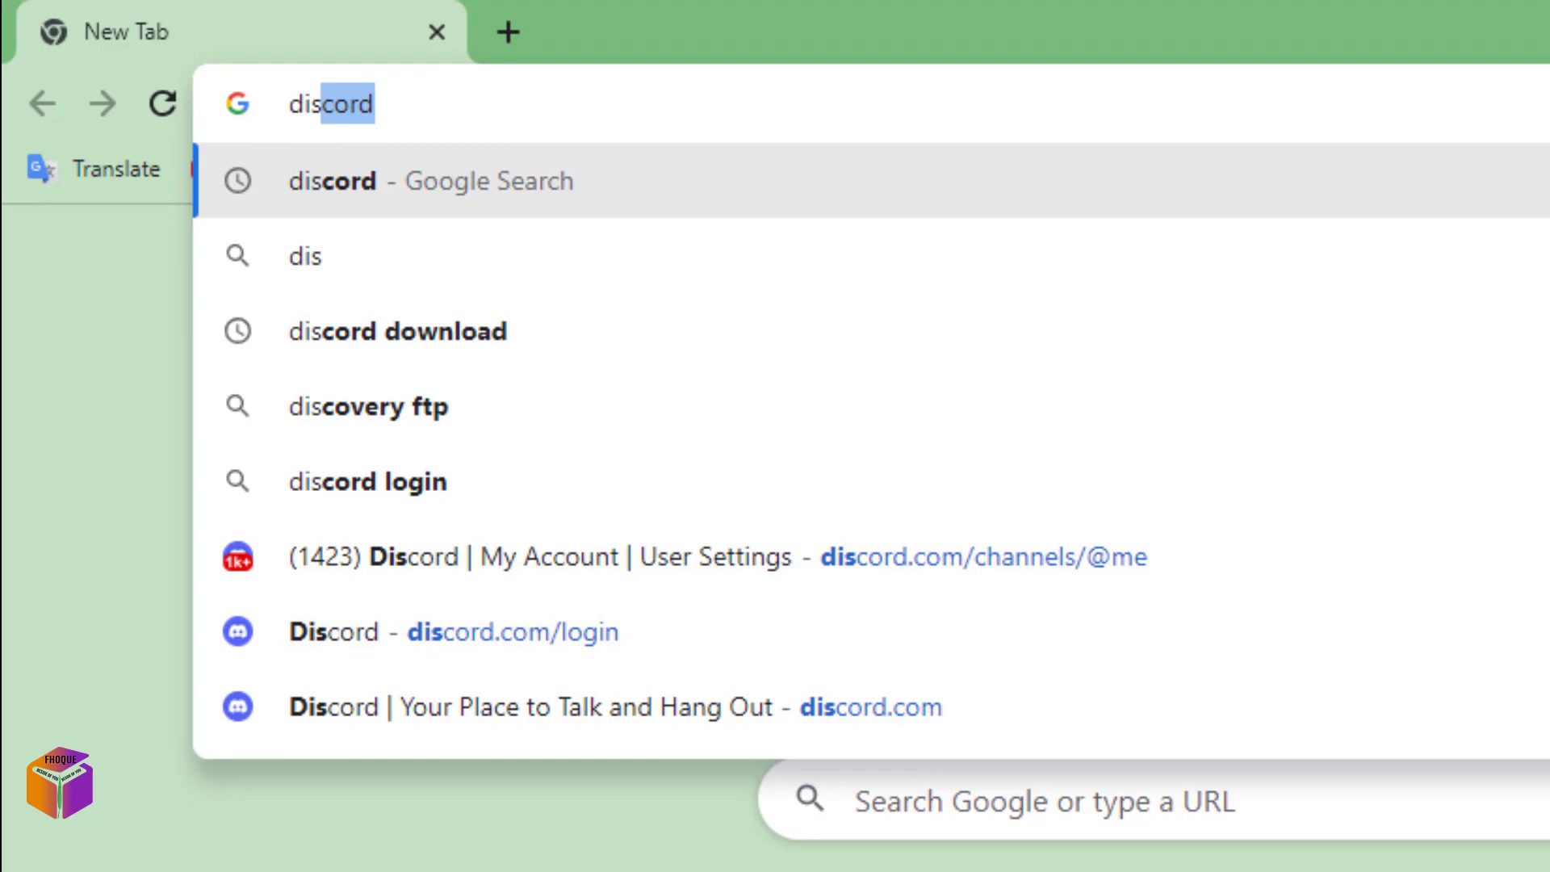
pyautogui.press('Return')
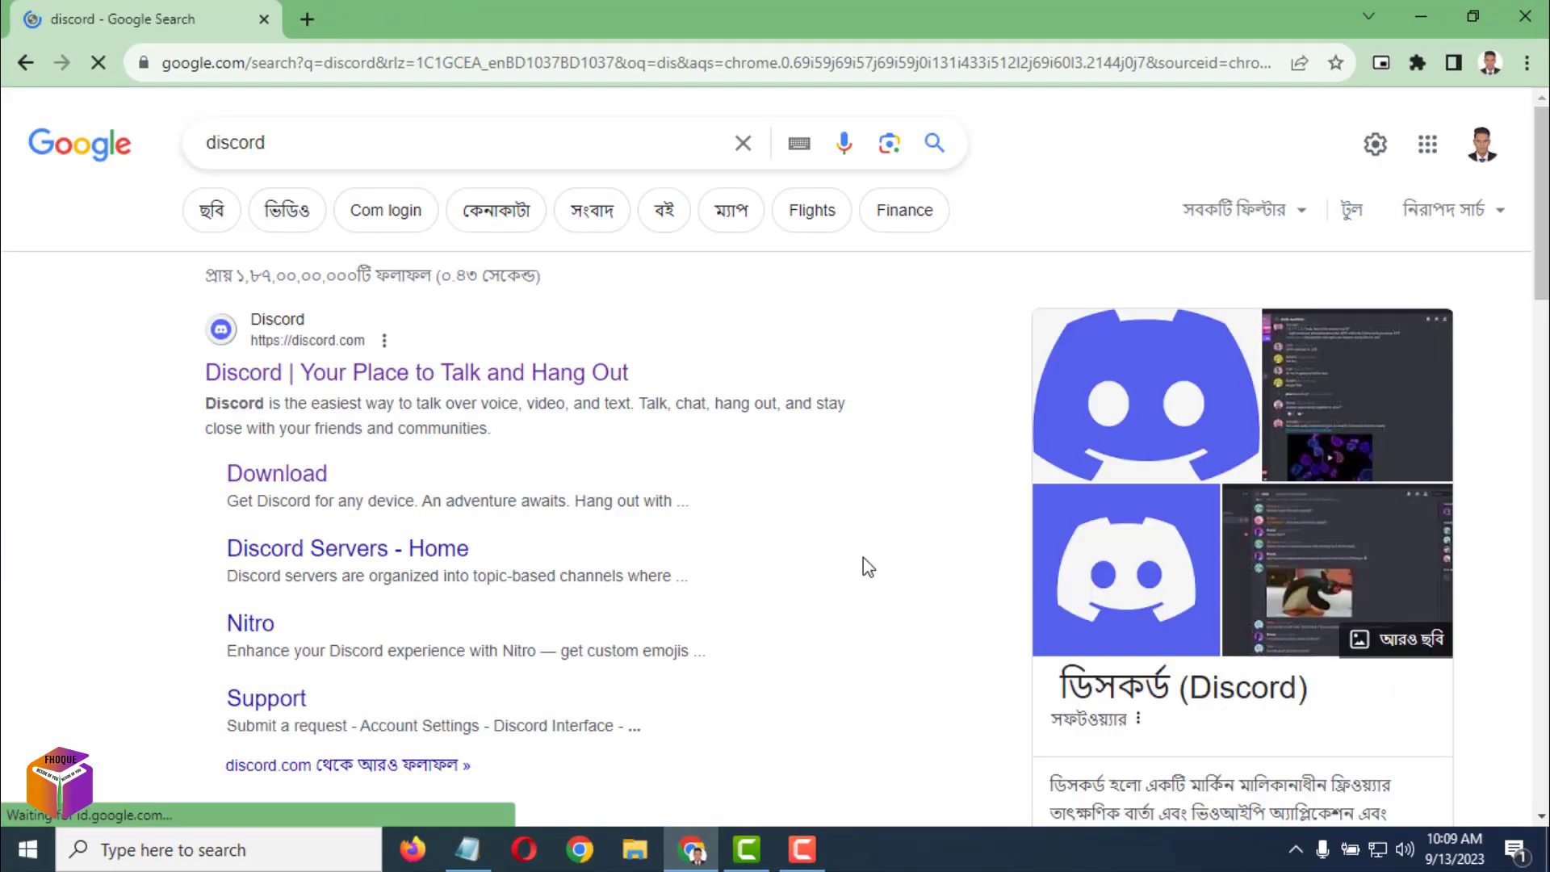
# Open the Discord site and log in with the account's email and password.
pyautogui.click(378, 381)
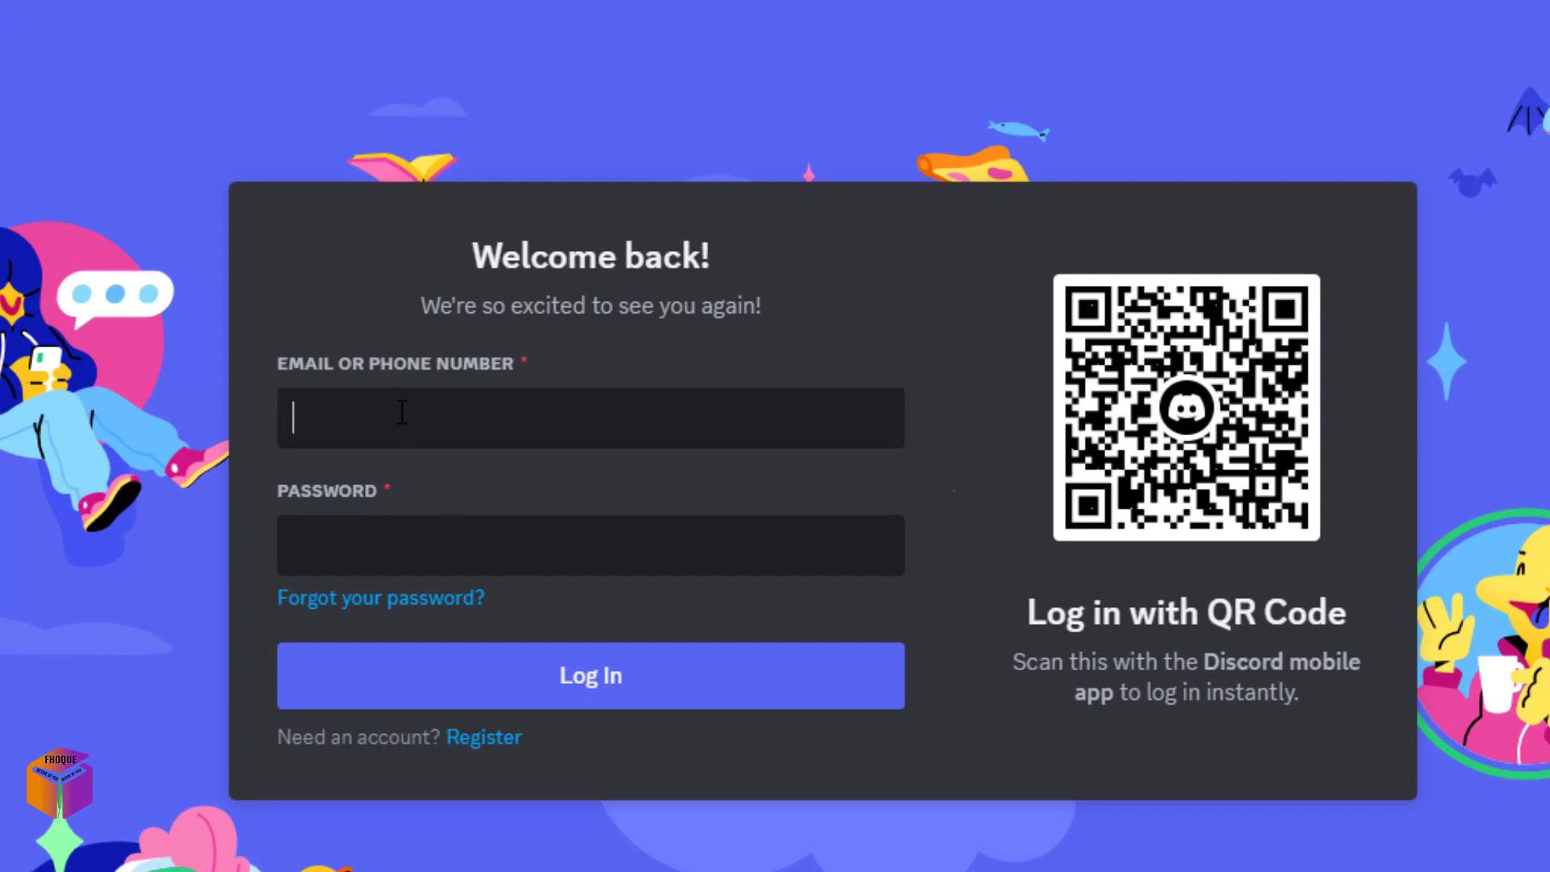
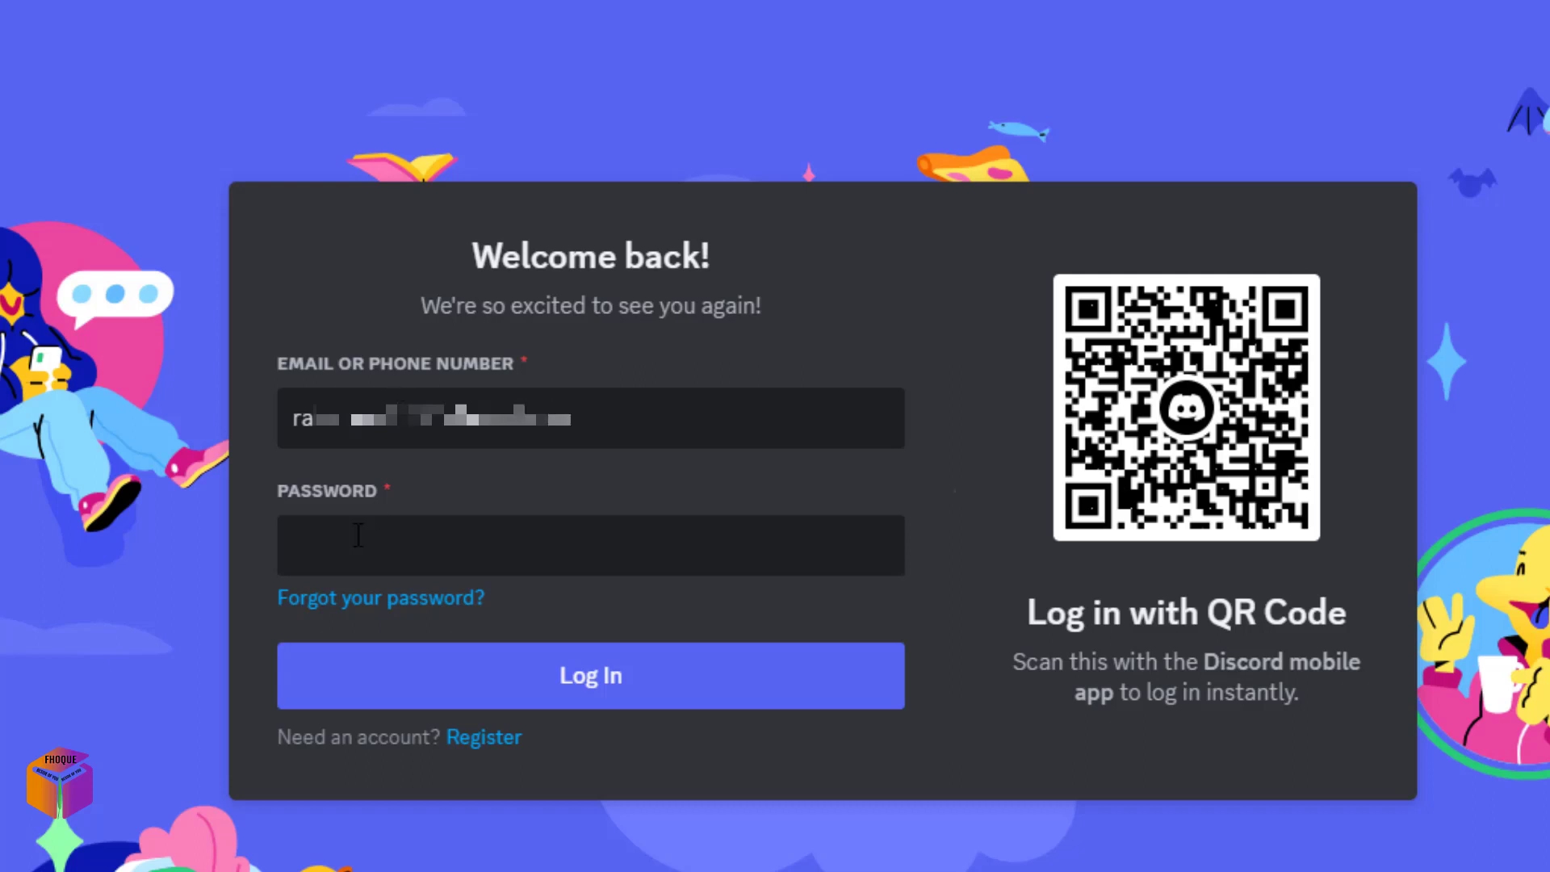
pyautogui.write('•••••••••••')
pyautogui.click(640, 683)
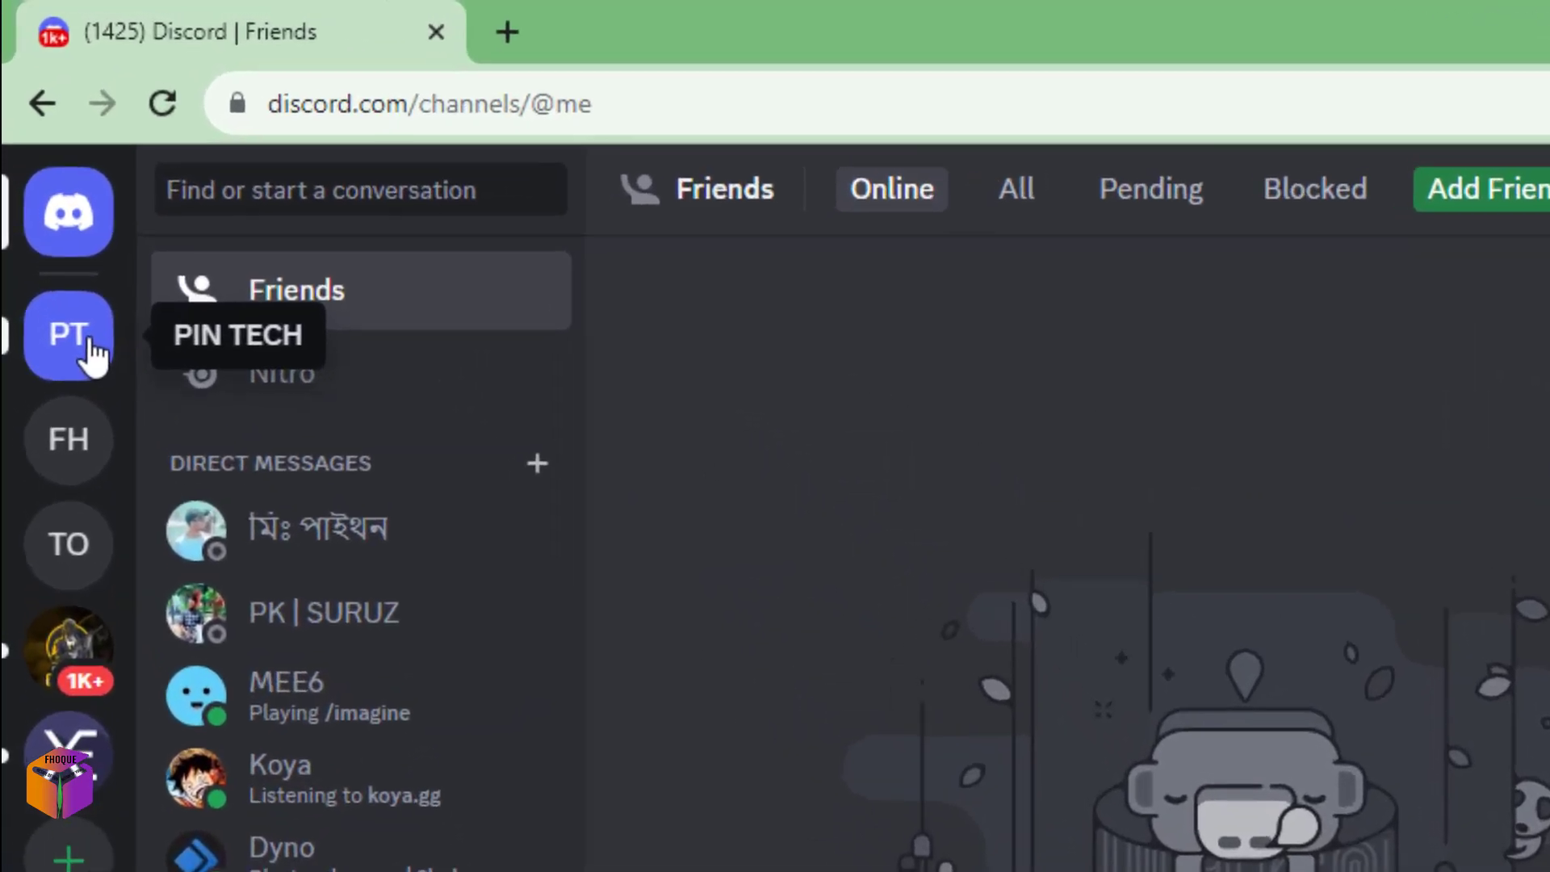
# Open the PIN TECH server's #general channel and start a new blank browser tab.
pyautogui.click(78, 339)
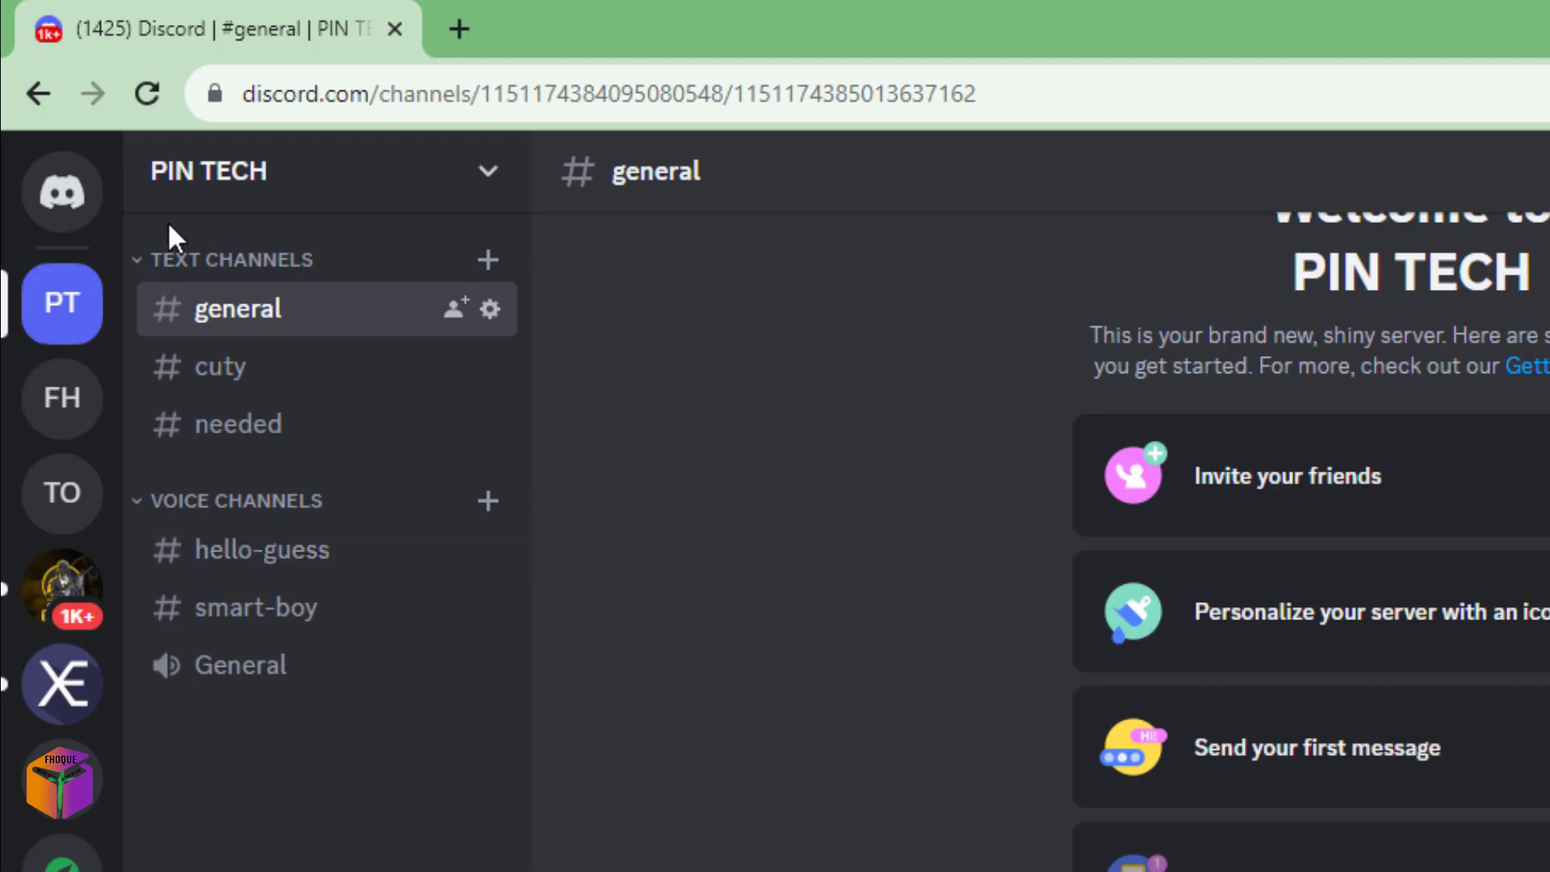
pyautogui.click(458, 29)
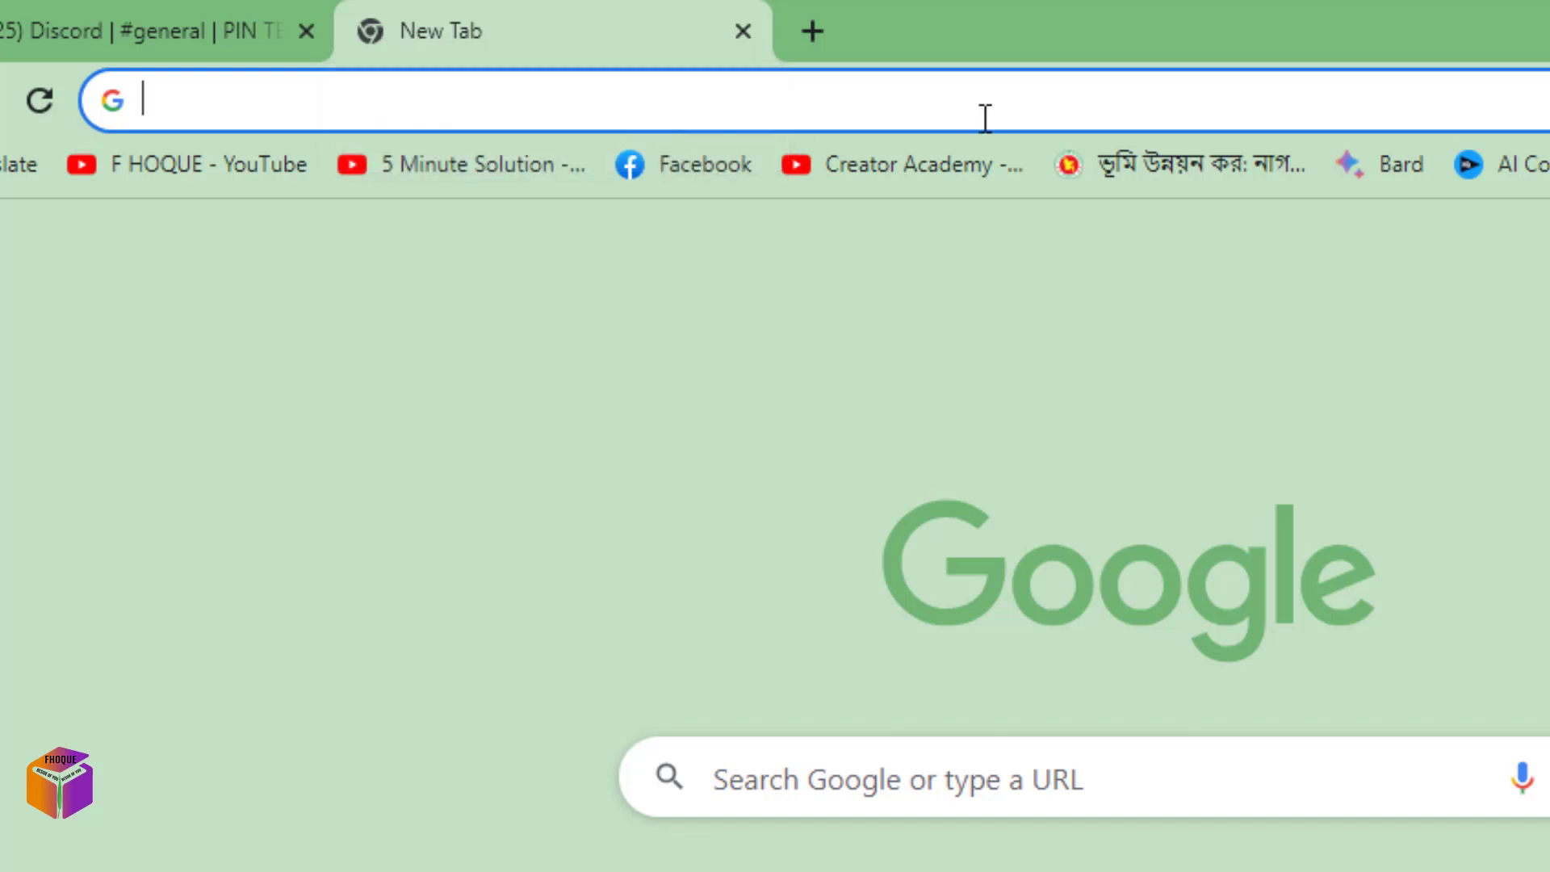
# Search Google for 'xenon bot' and open the Xenon Bot website.
pyautogui.write('xeno')
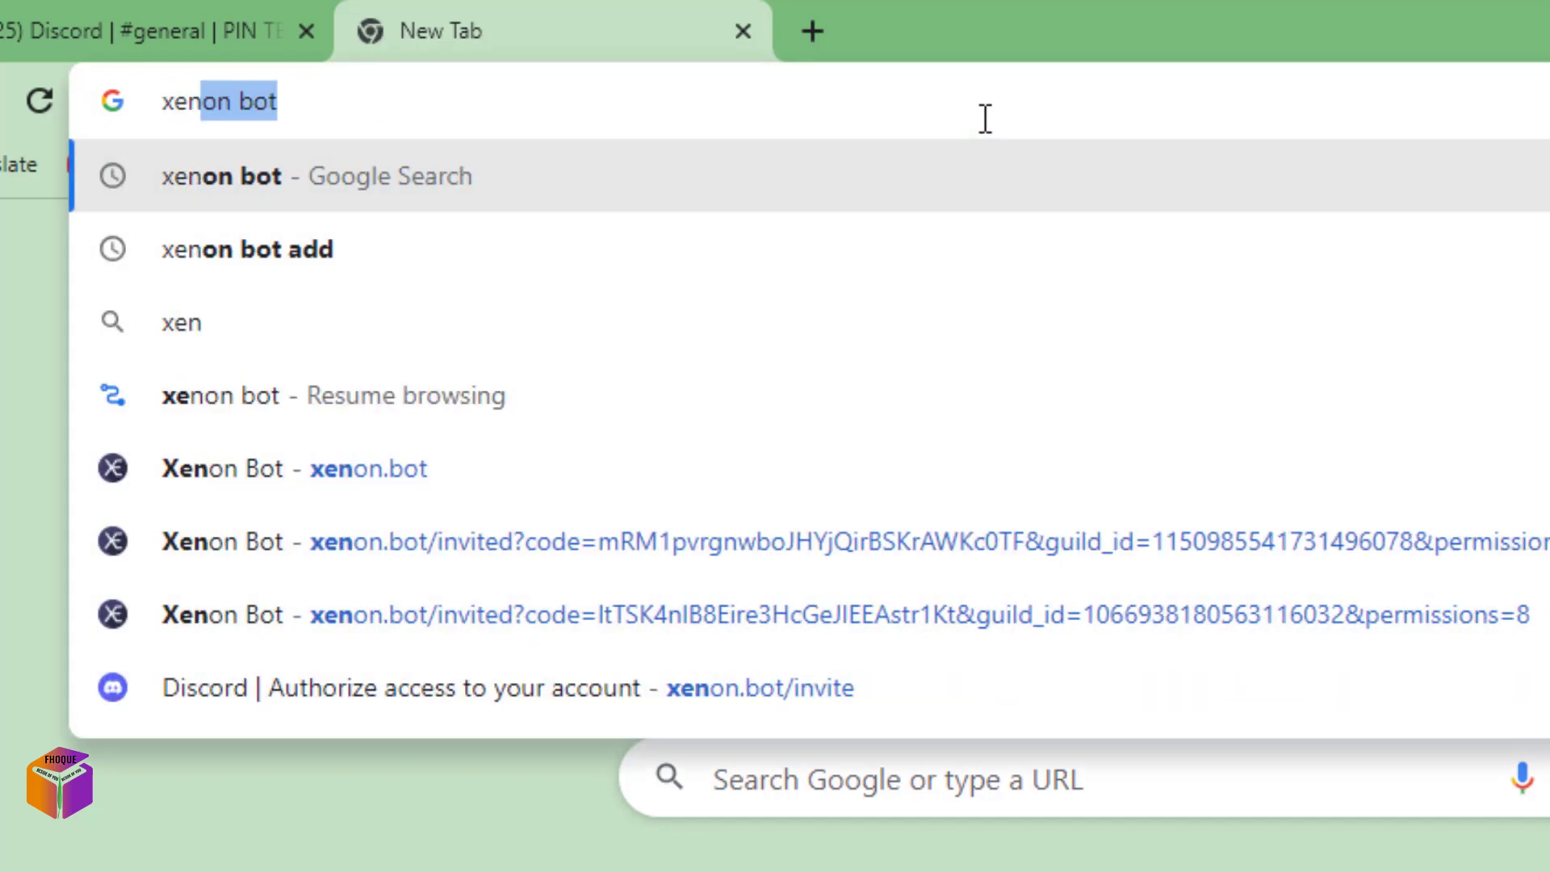
pyautogui.write('n bot')
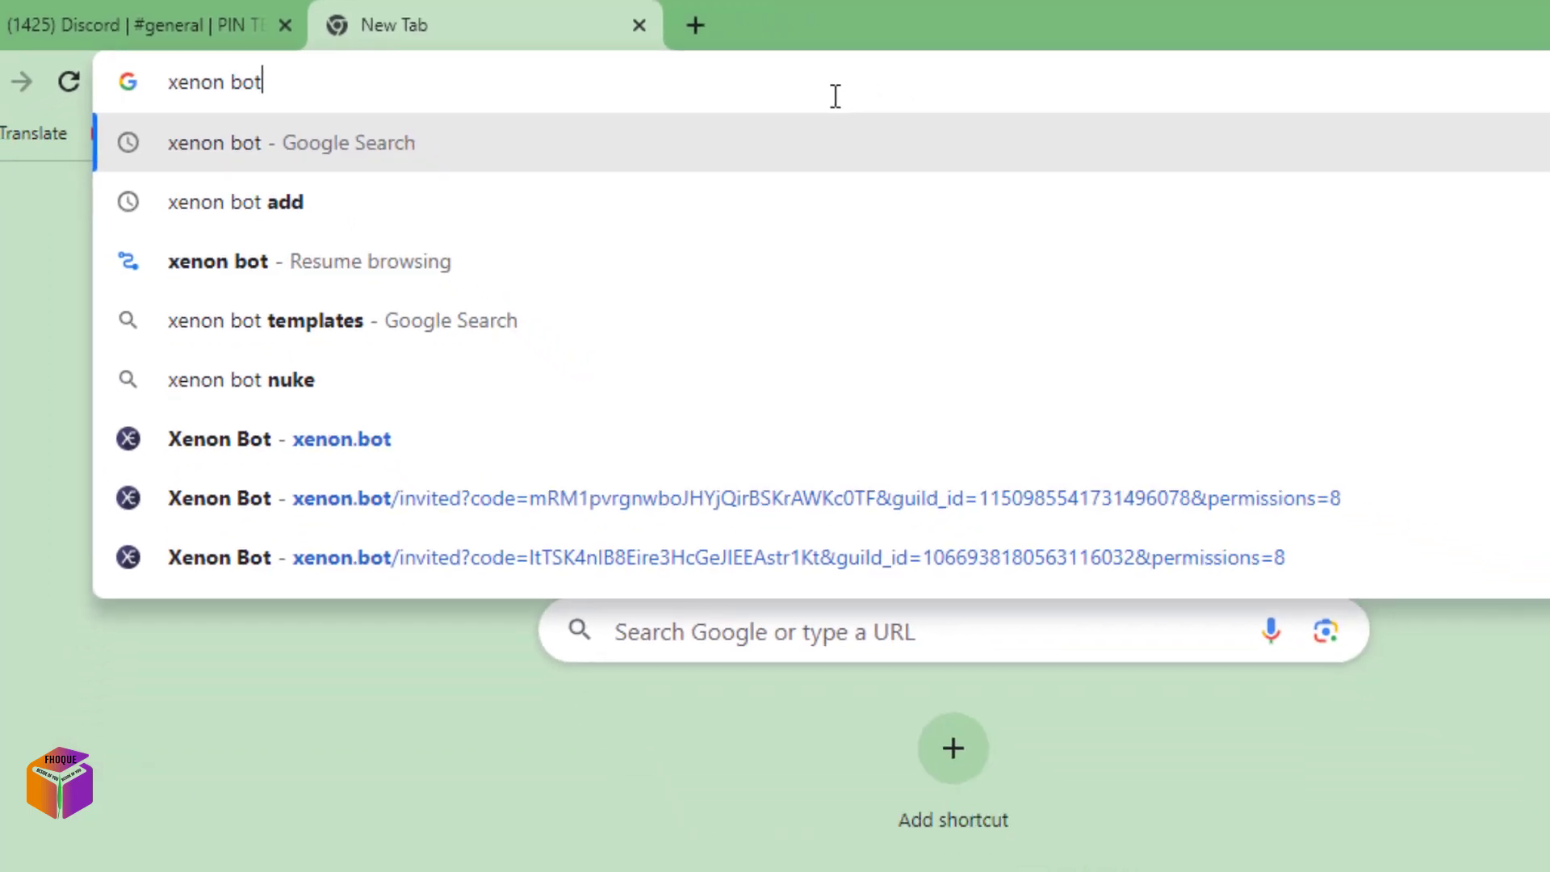
pyautogui.press('Return')
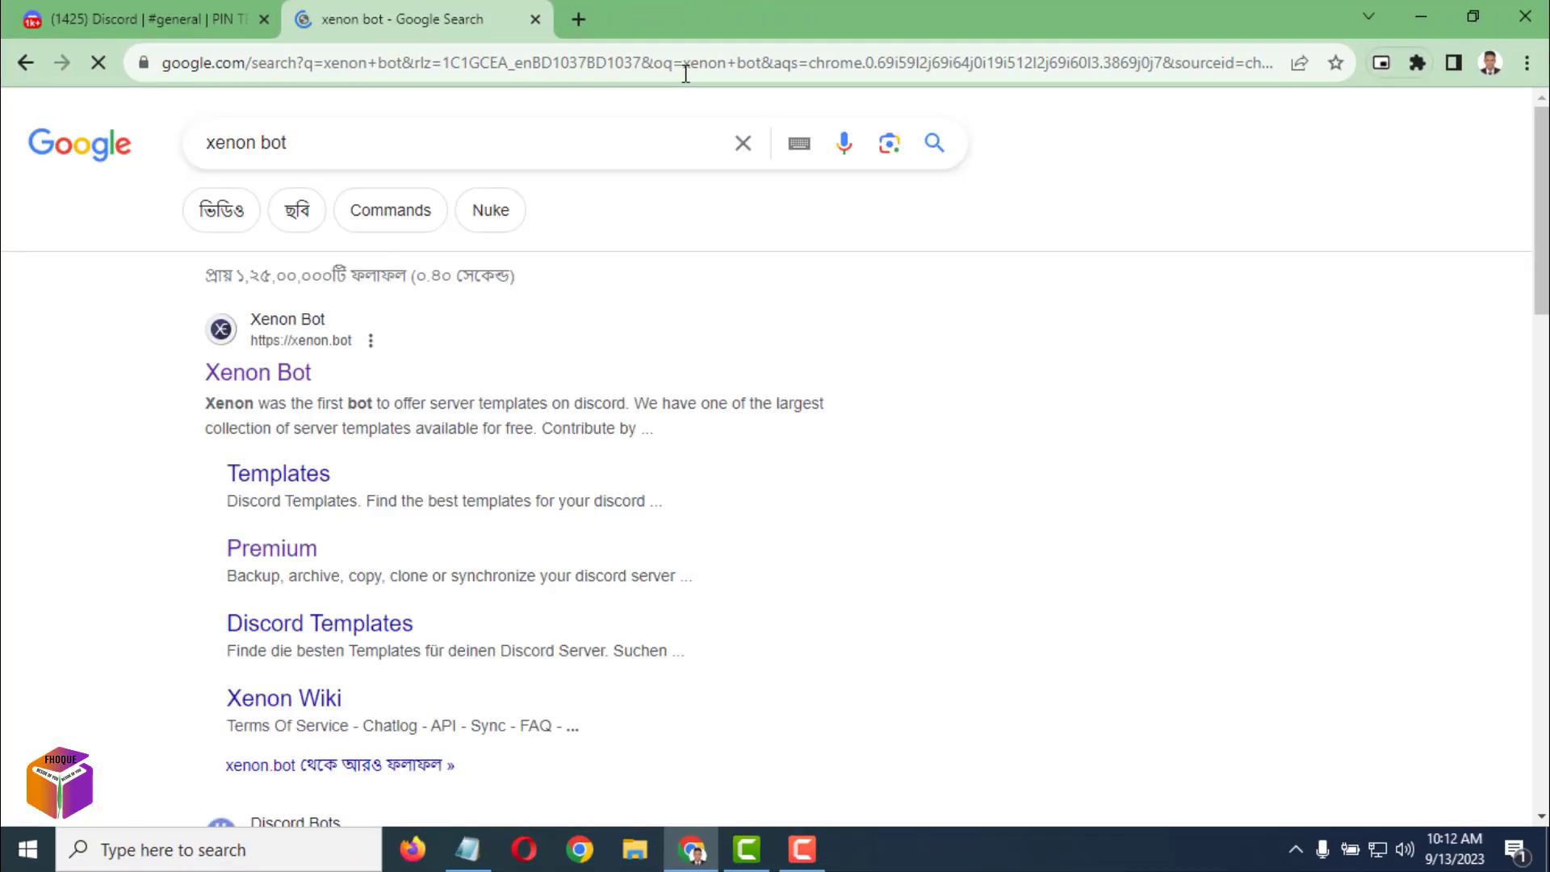
pyautogui.click(257, 376)
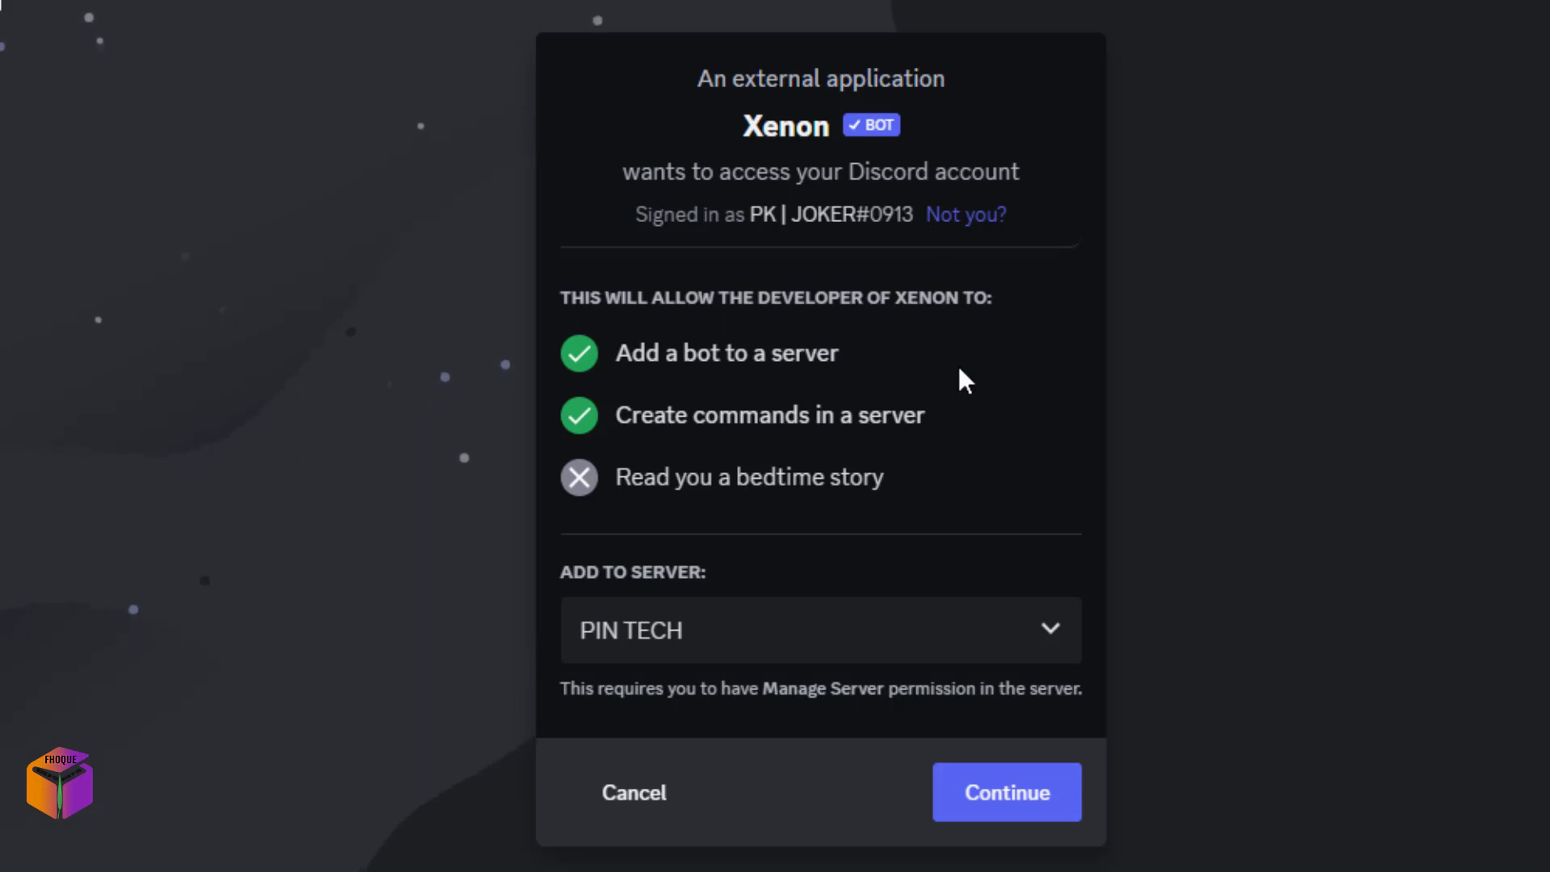
pyautogui.click(1047, 646)
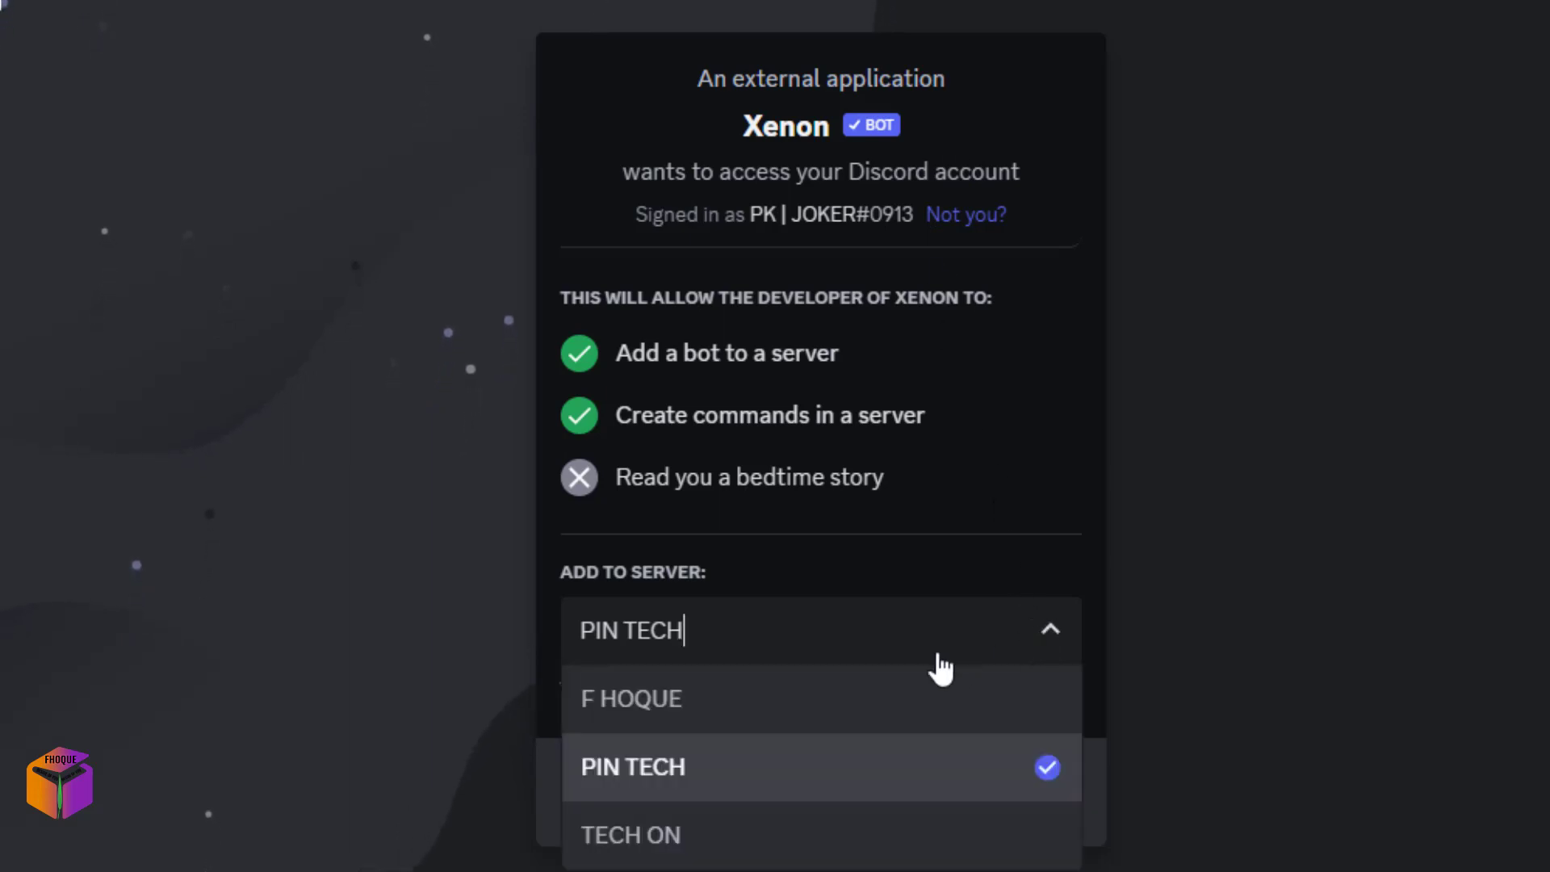
pyautogui.click(1048, 636)
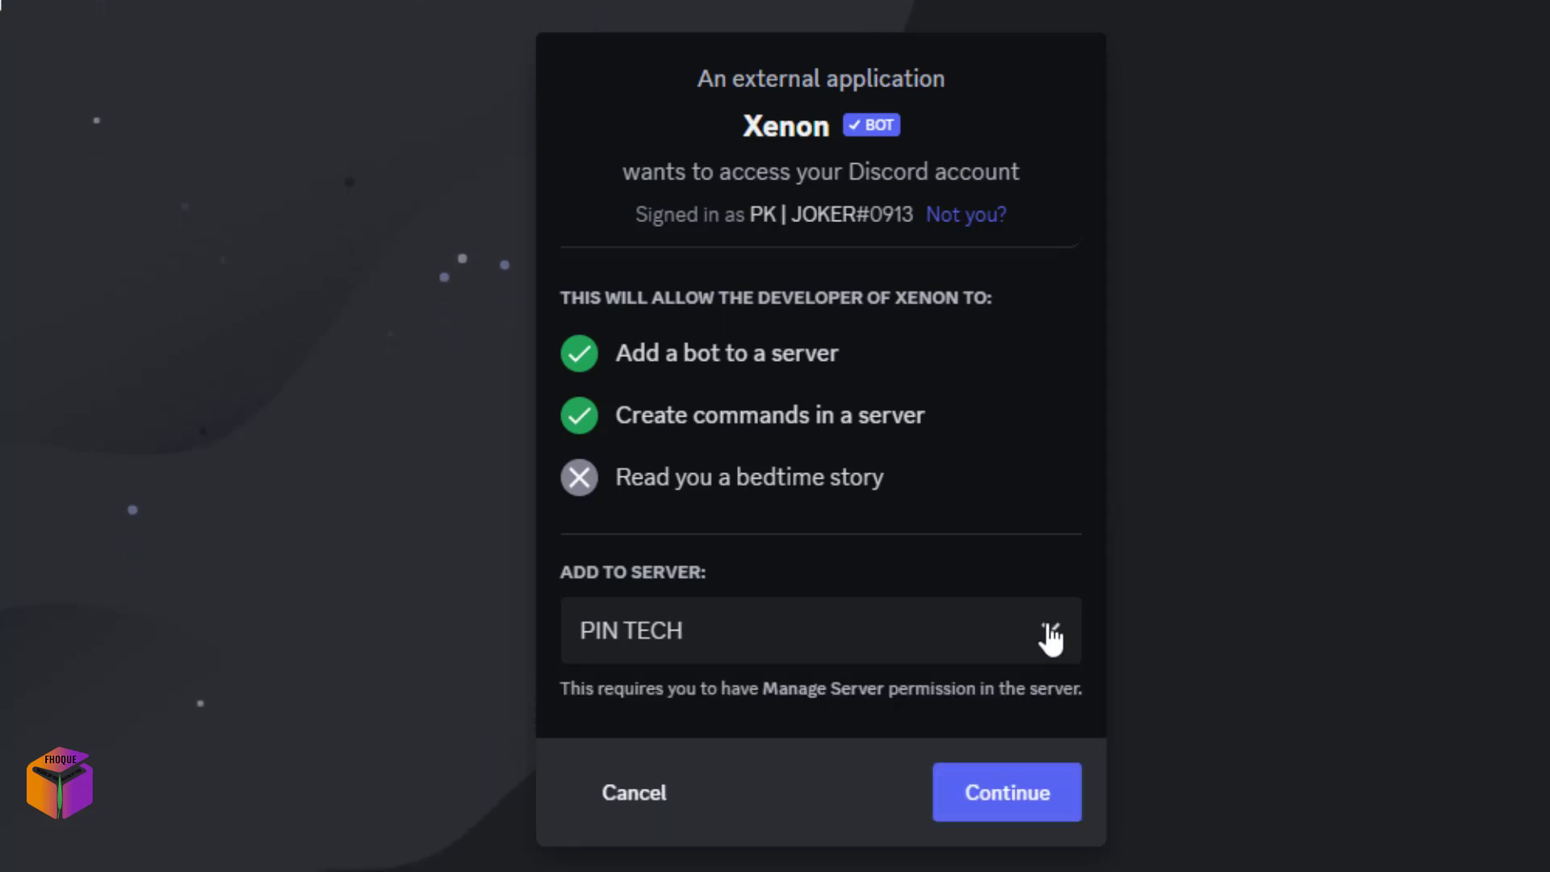
pyautogui.click(1052, 639)
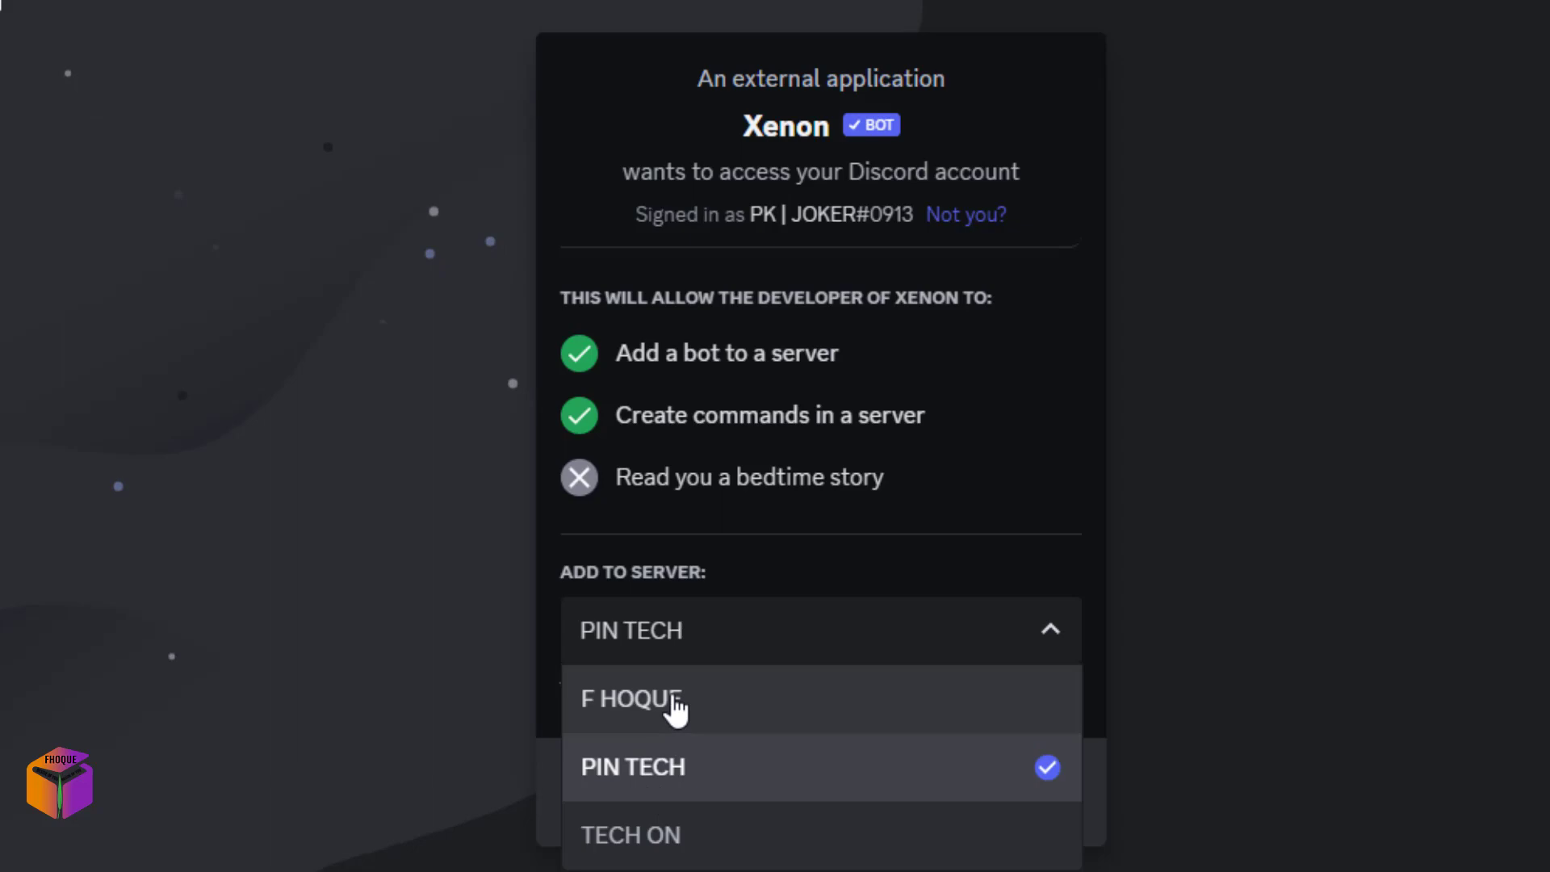
pyautogui.click(674, 710)
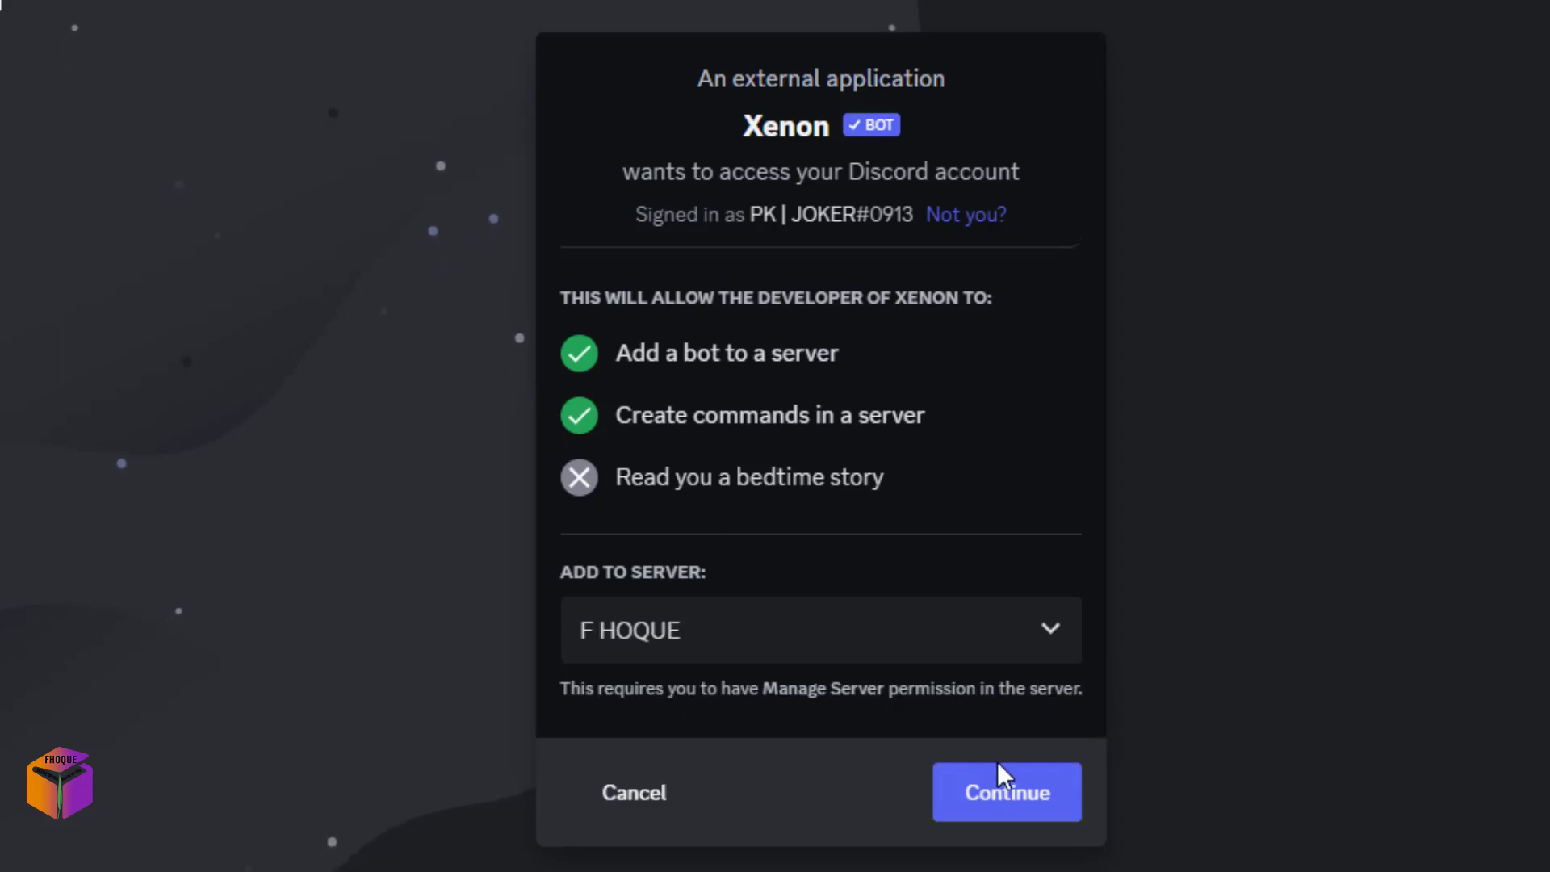
pyautogui.click(1010, 807)
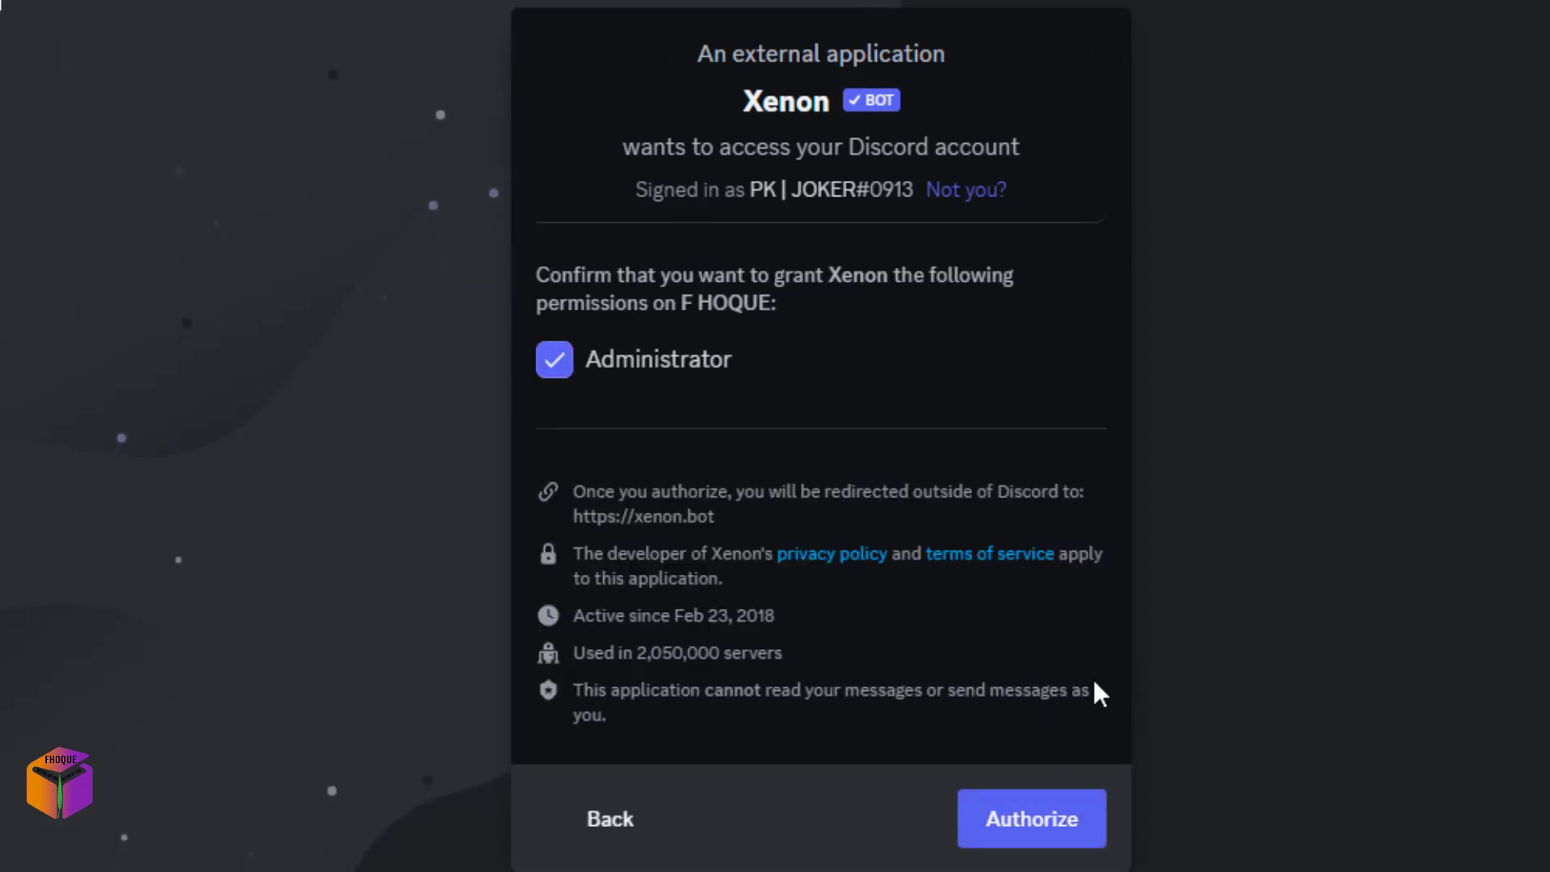
pyautogui.click(1044, 833)
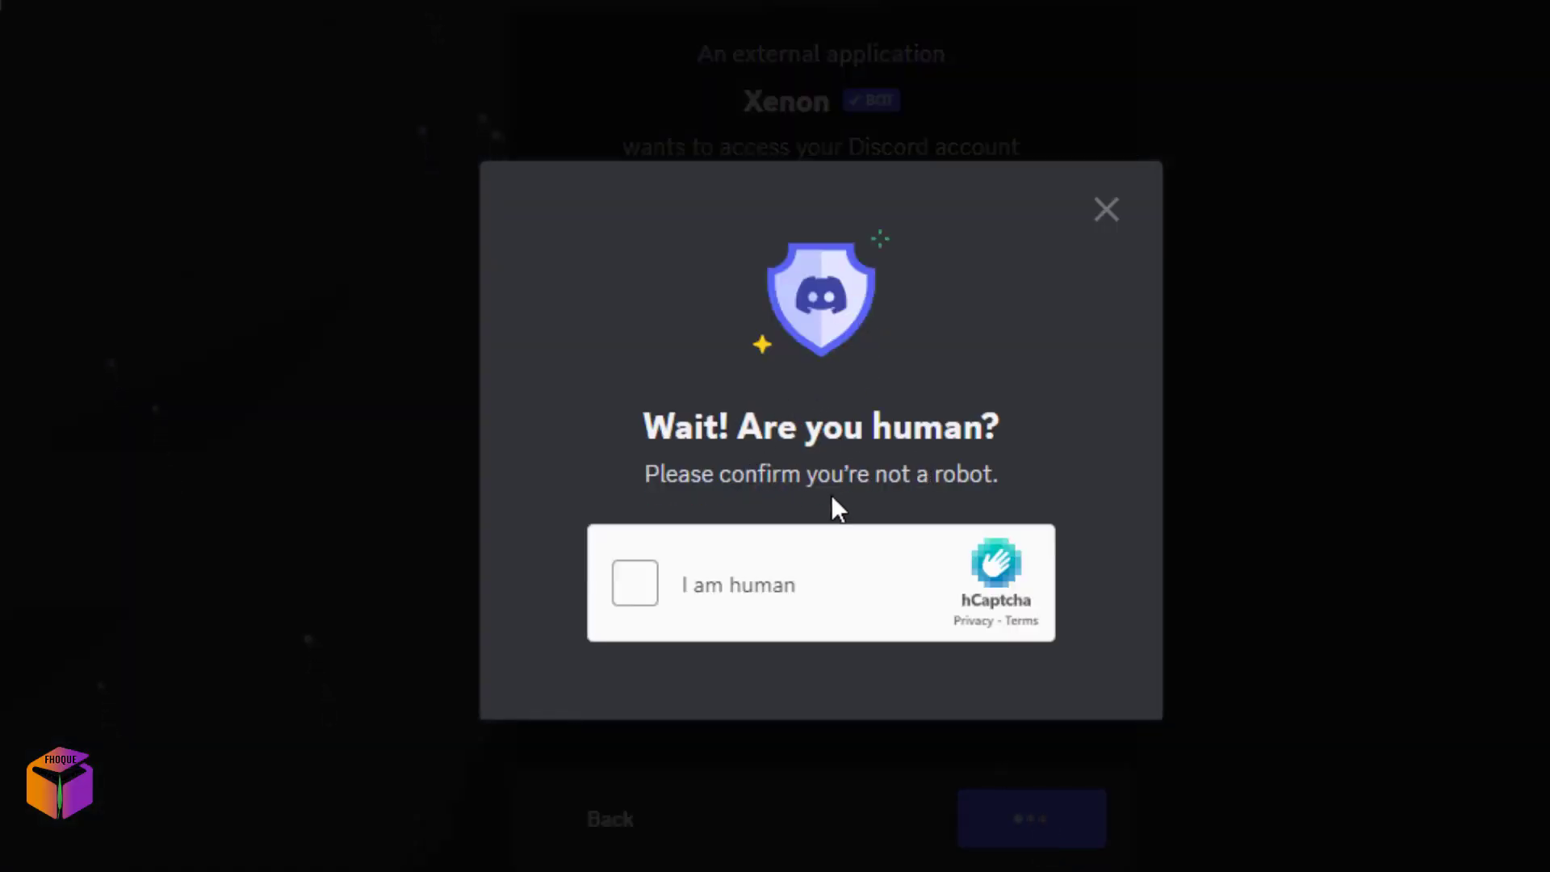
# Pass the hCaptcha human check and close both Xenon Bot tabs.
pyautogui.click(643, 590)
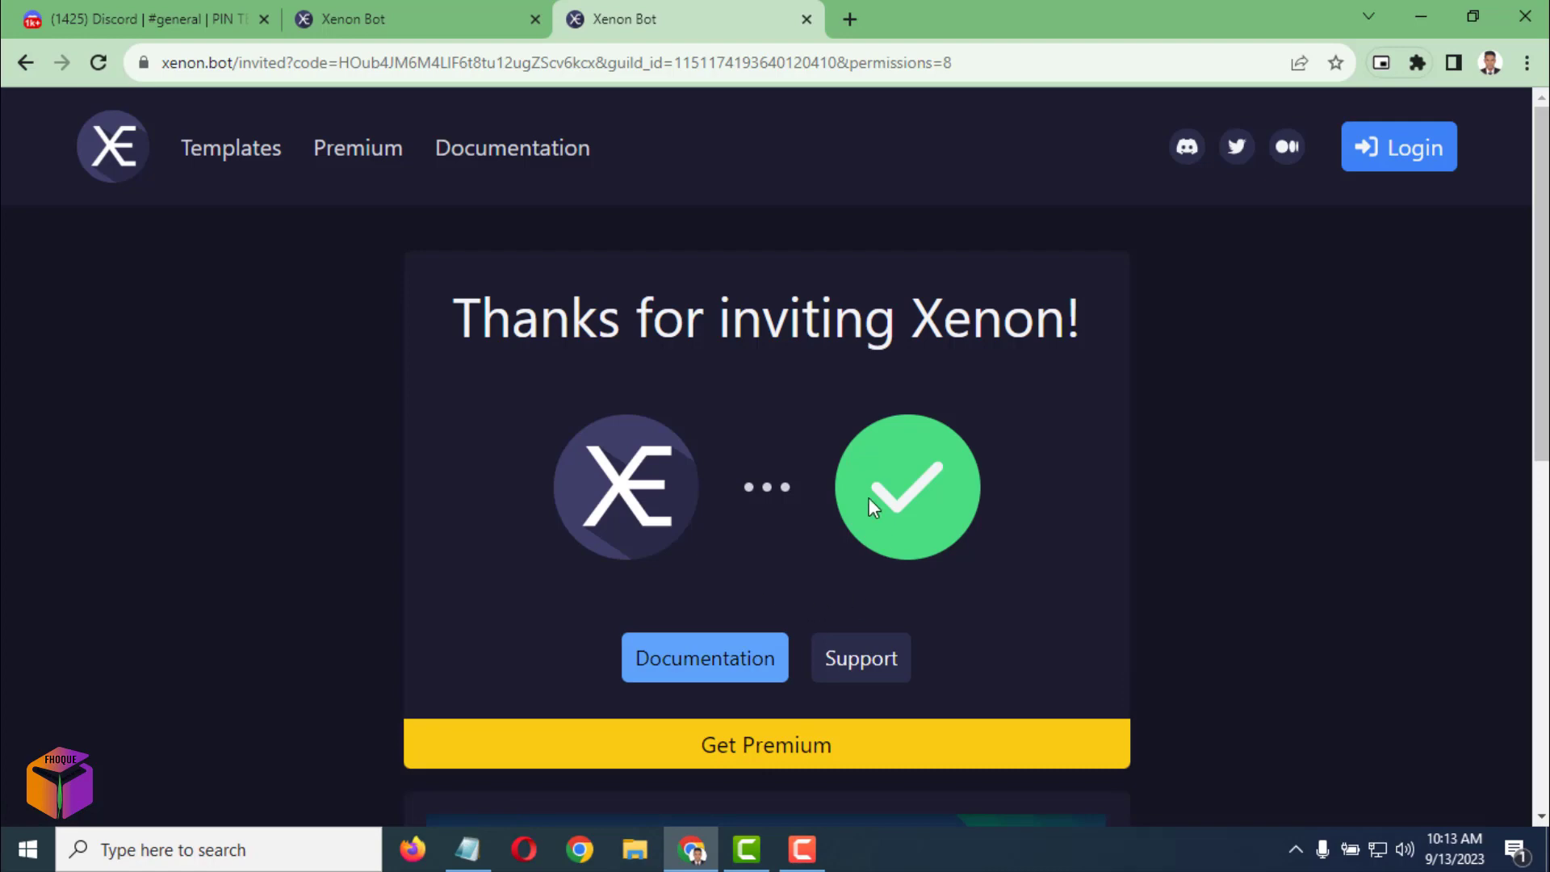
pyautogui.click(806, 19)
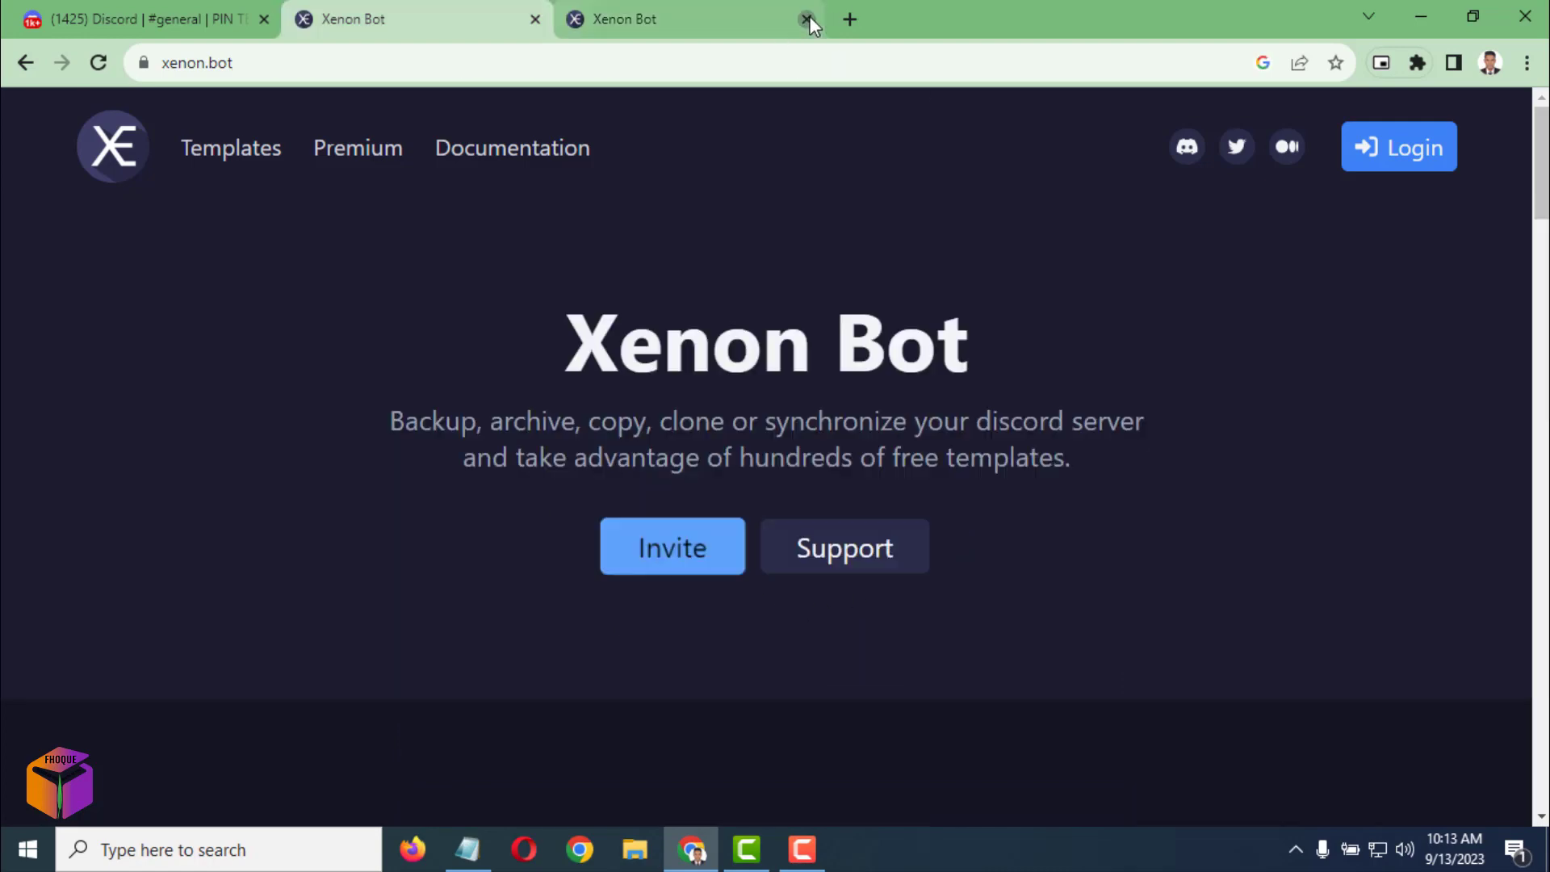
pyautogui.click(535, 19)
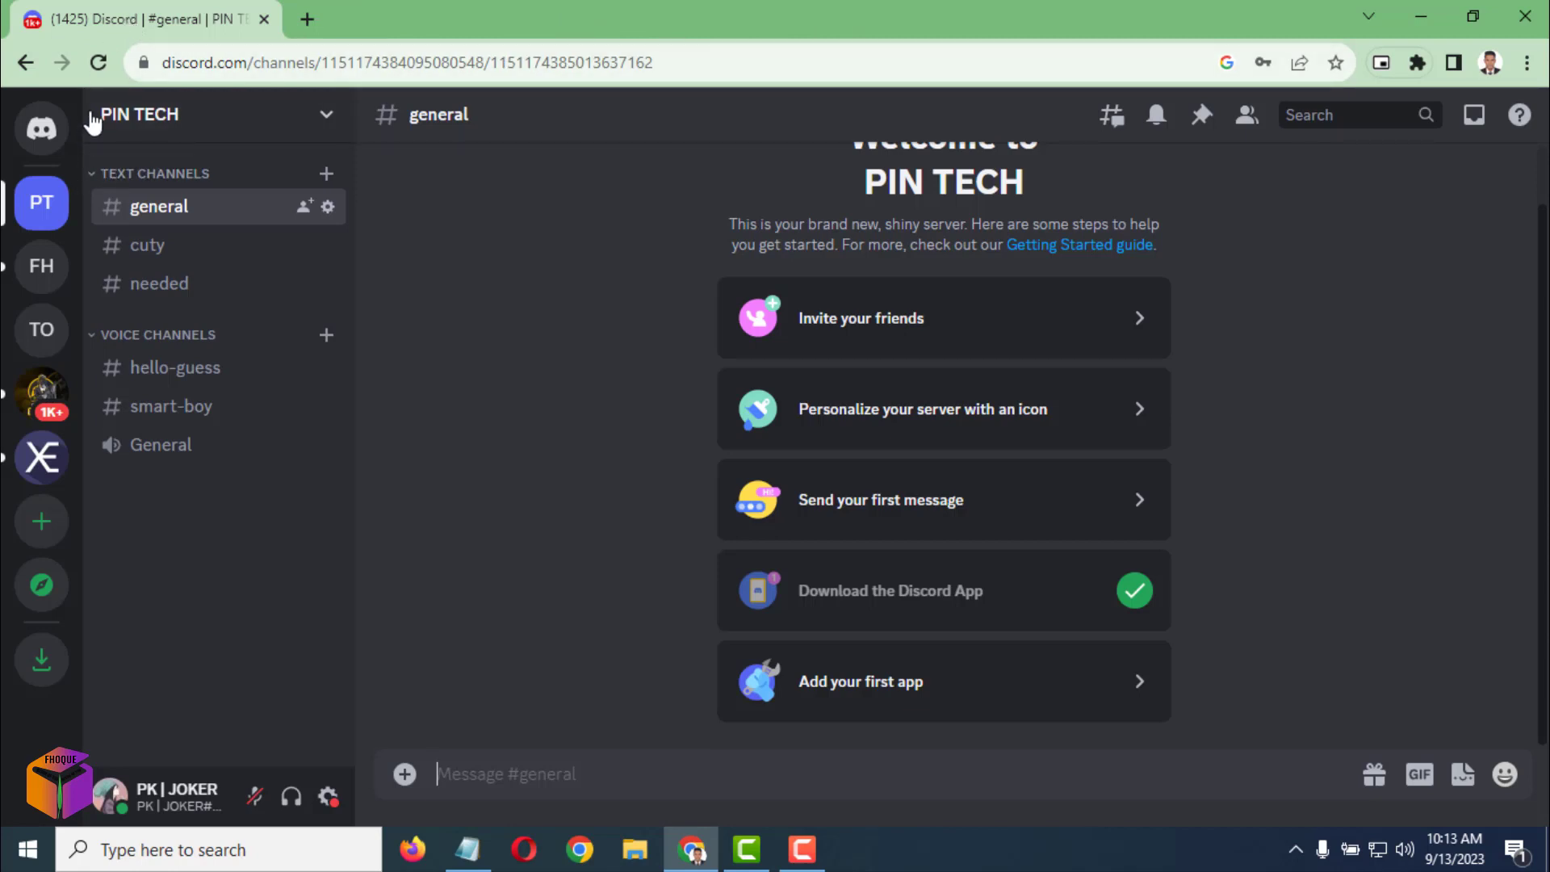
# Reload Discord, switch to F HOQUE to confirm Xenon joined, and open NUKE DISCORD.txt in Notepad.
pyautogui.click(99, 63)
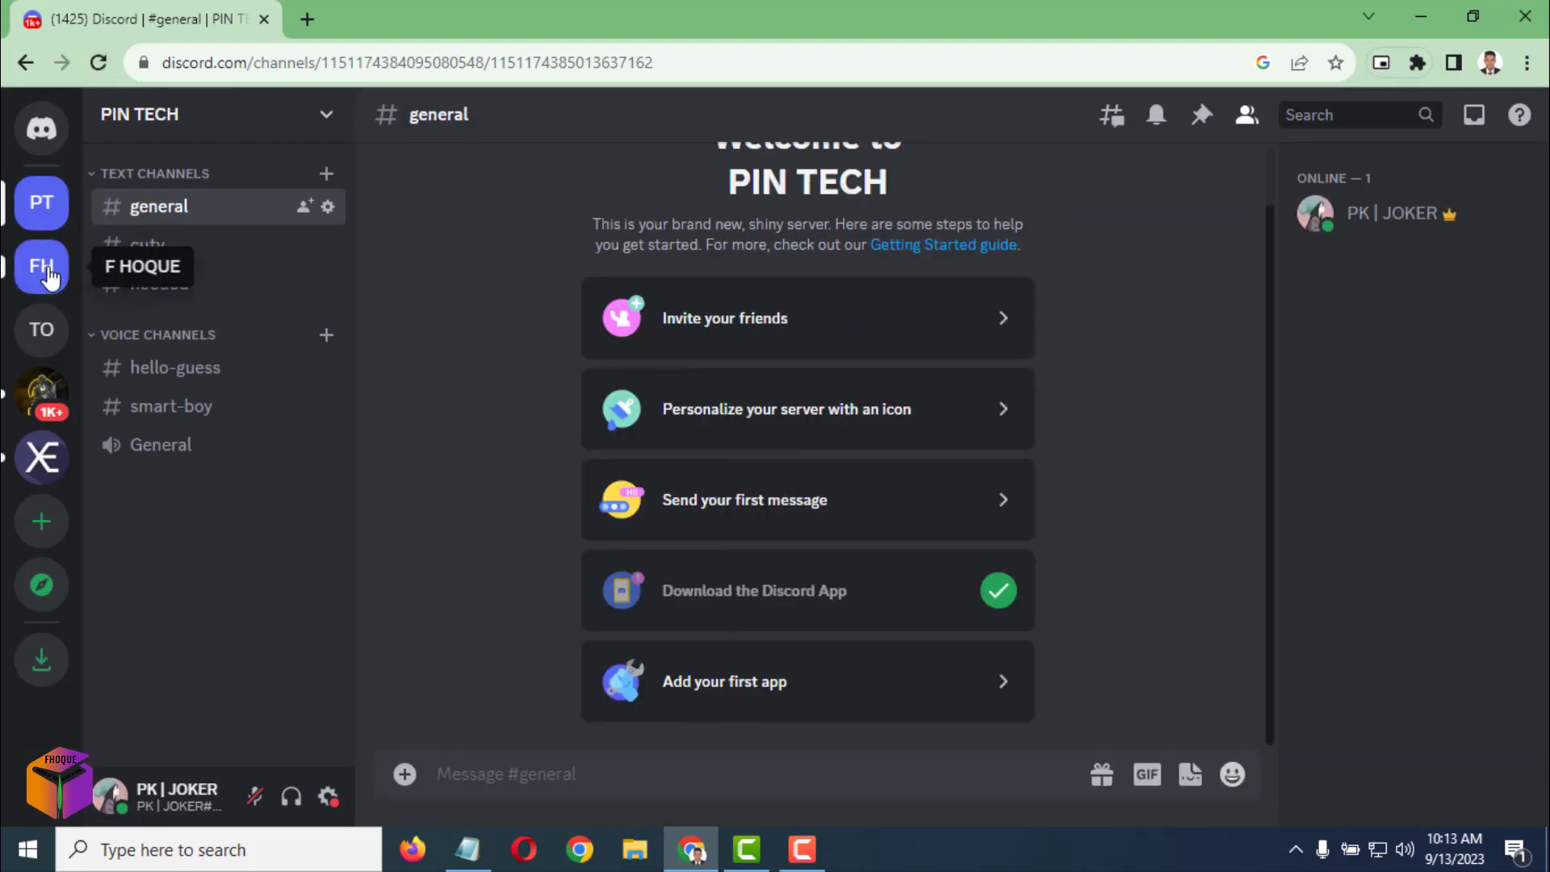
pyautogui.click(46, 272)
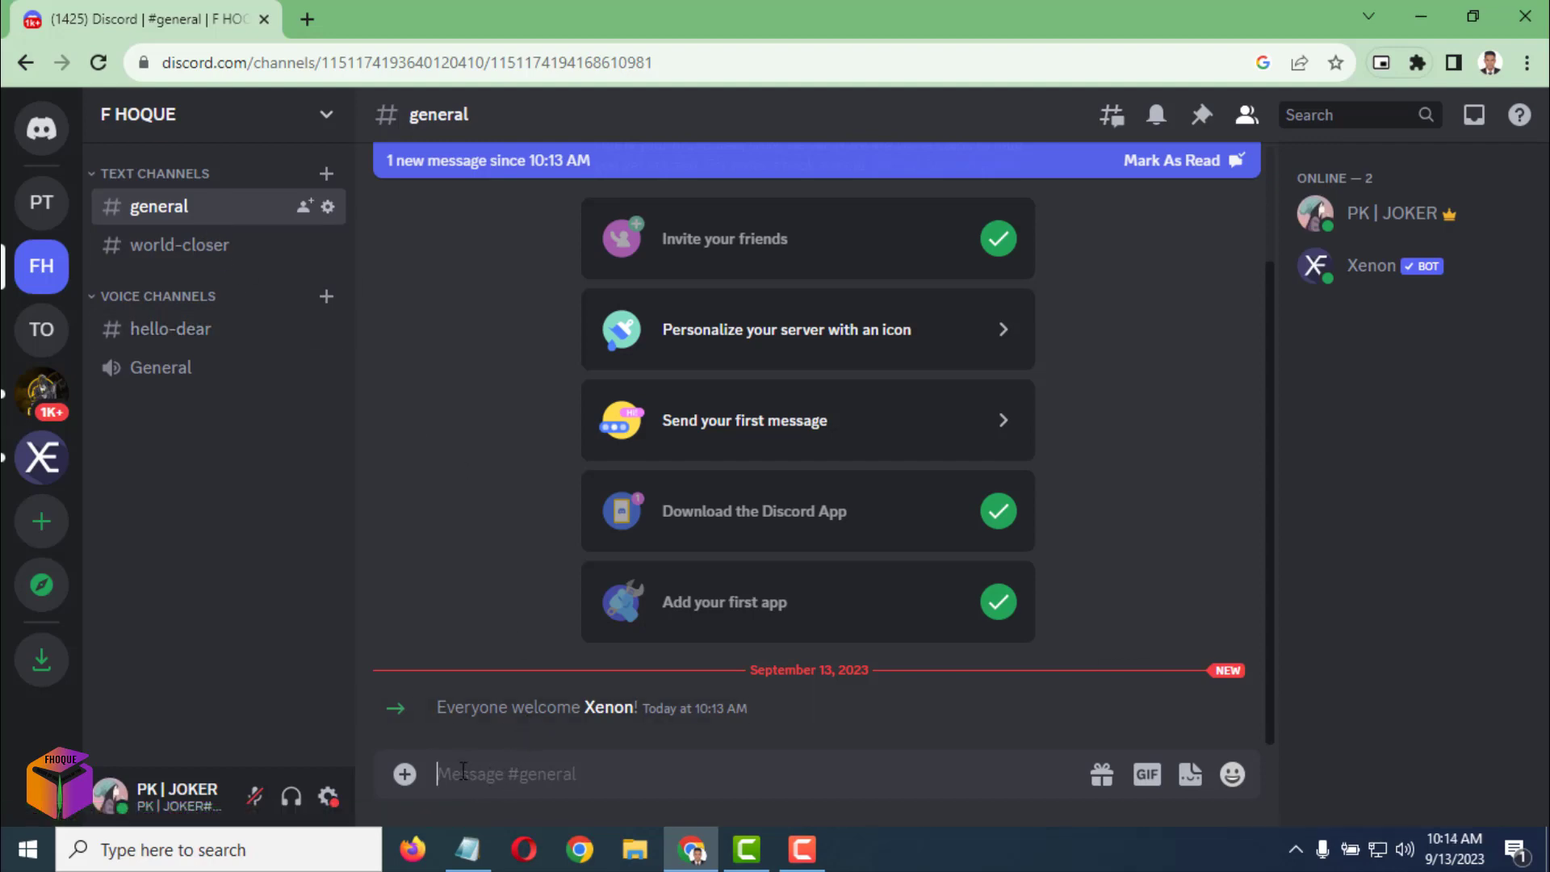
pyautogui.click(476, 847)
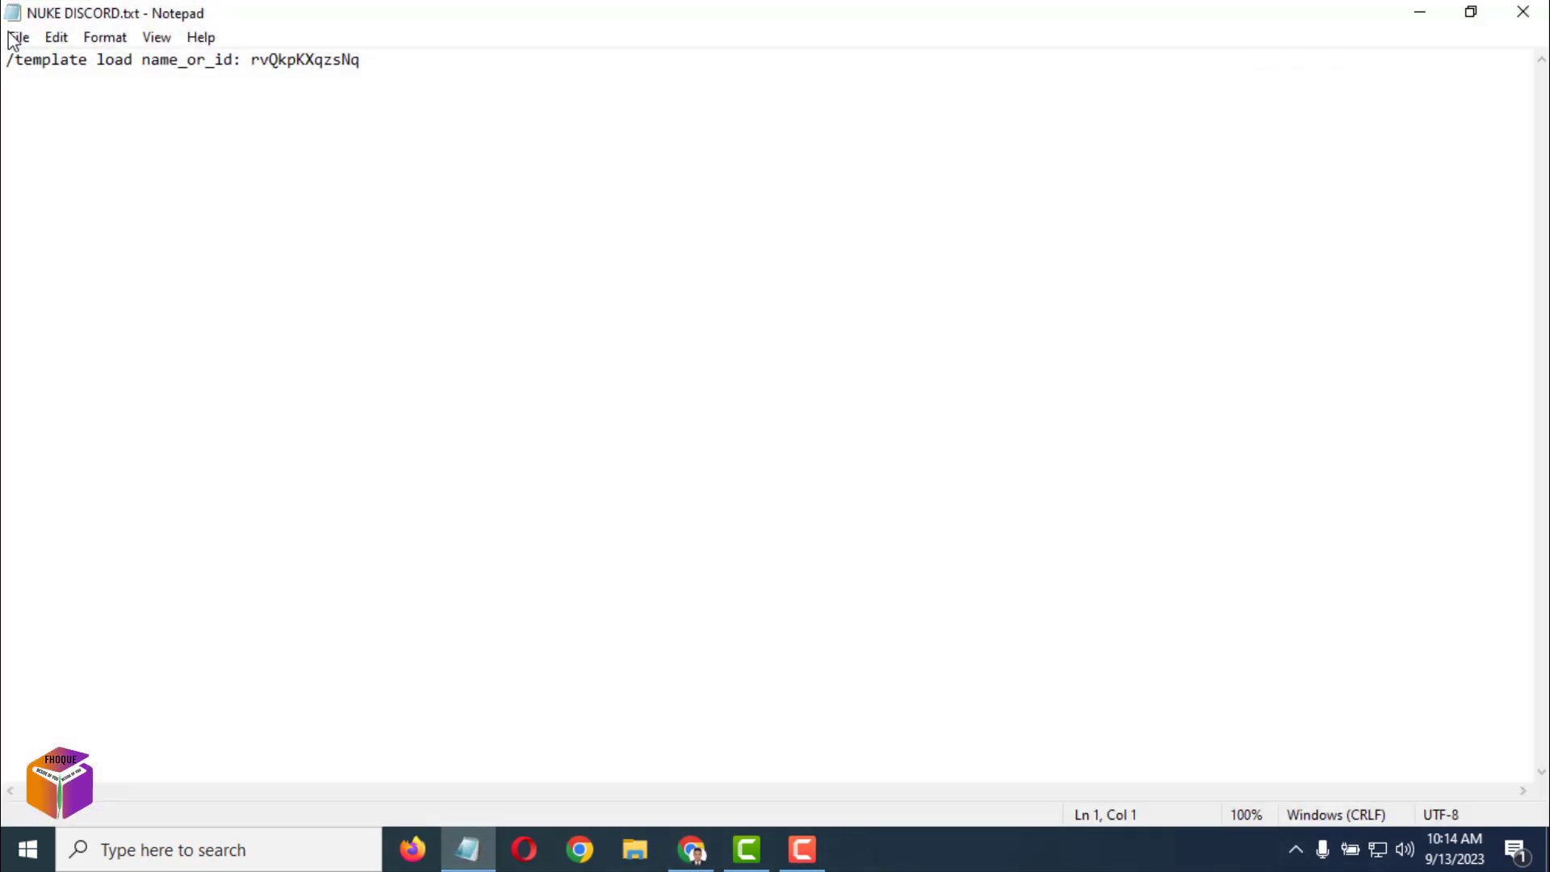
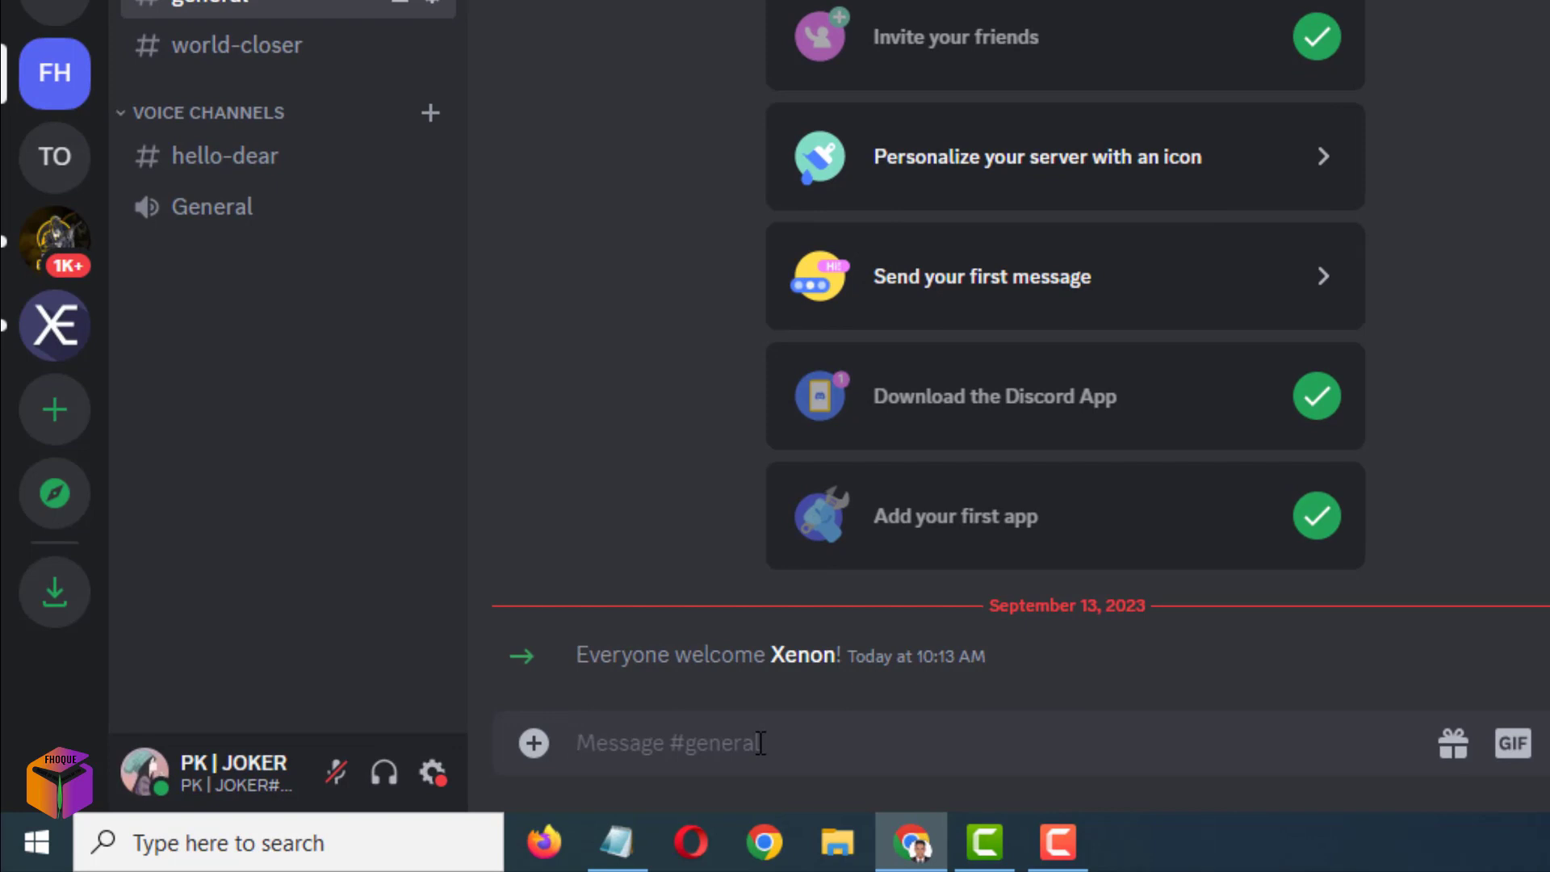
# Send Xenon the /template load command with template ID rvQkpKXqzsNq in #general.
pyautogui.write('/template load name_or_id: rvQkpKXqzsNq')
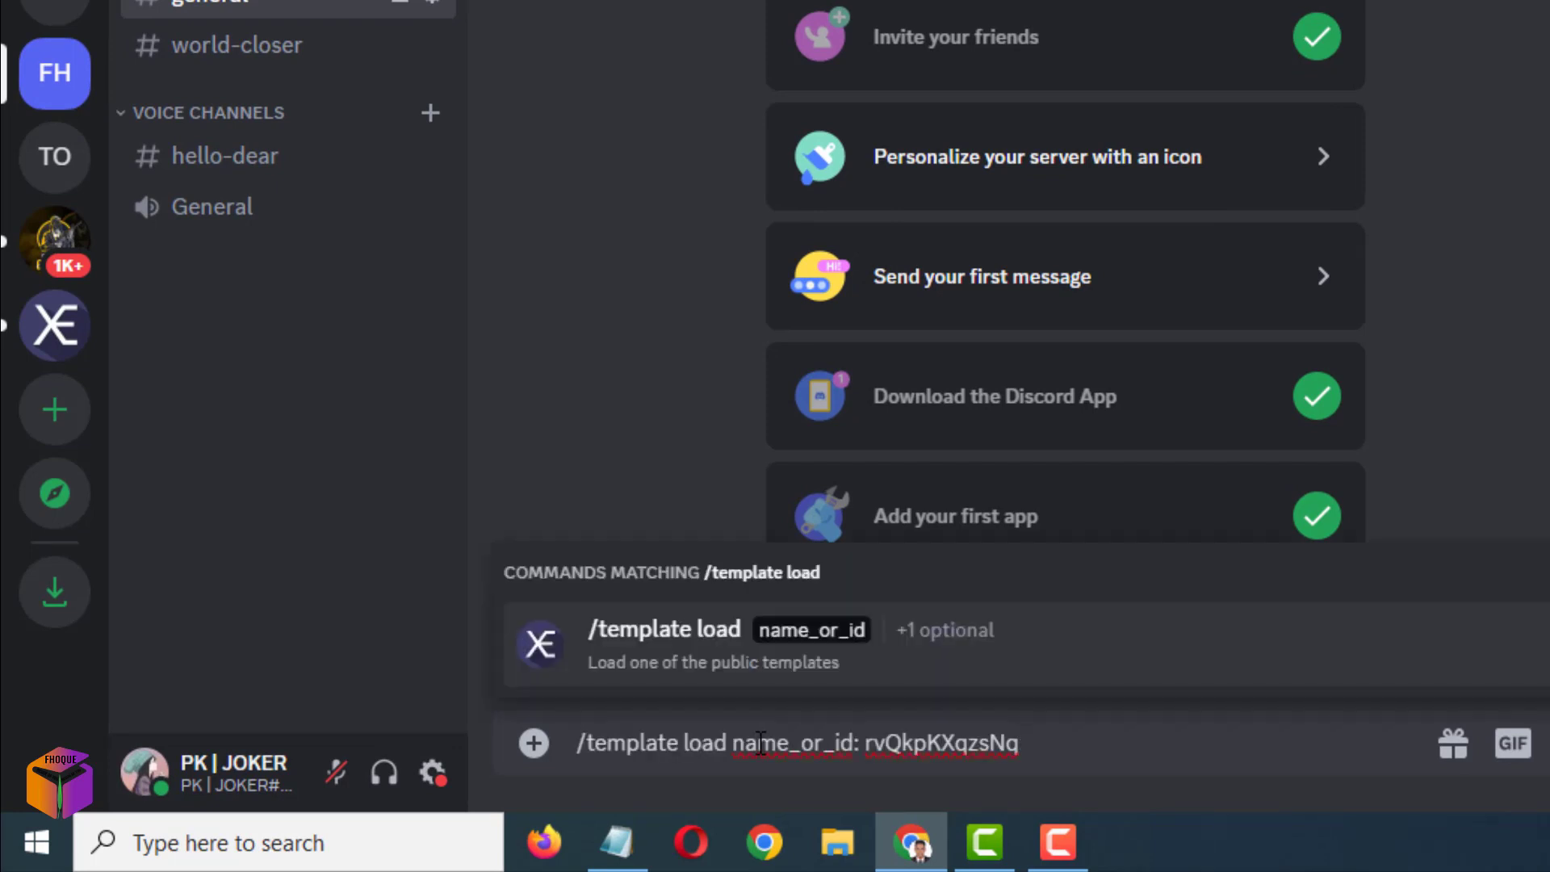
pyautogui.press('Return')
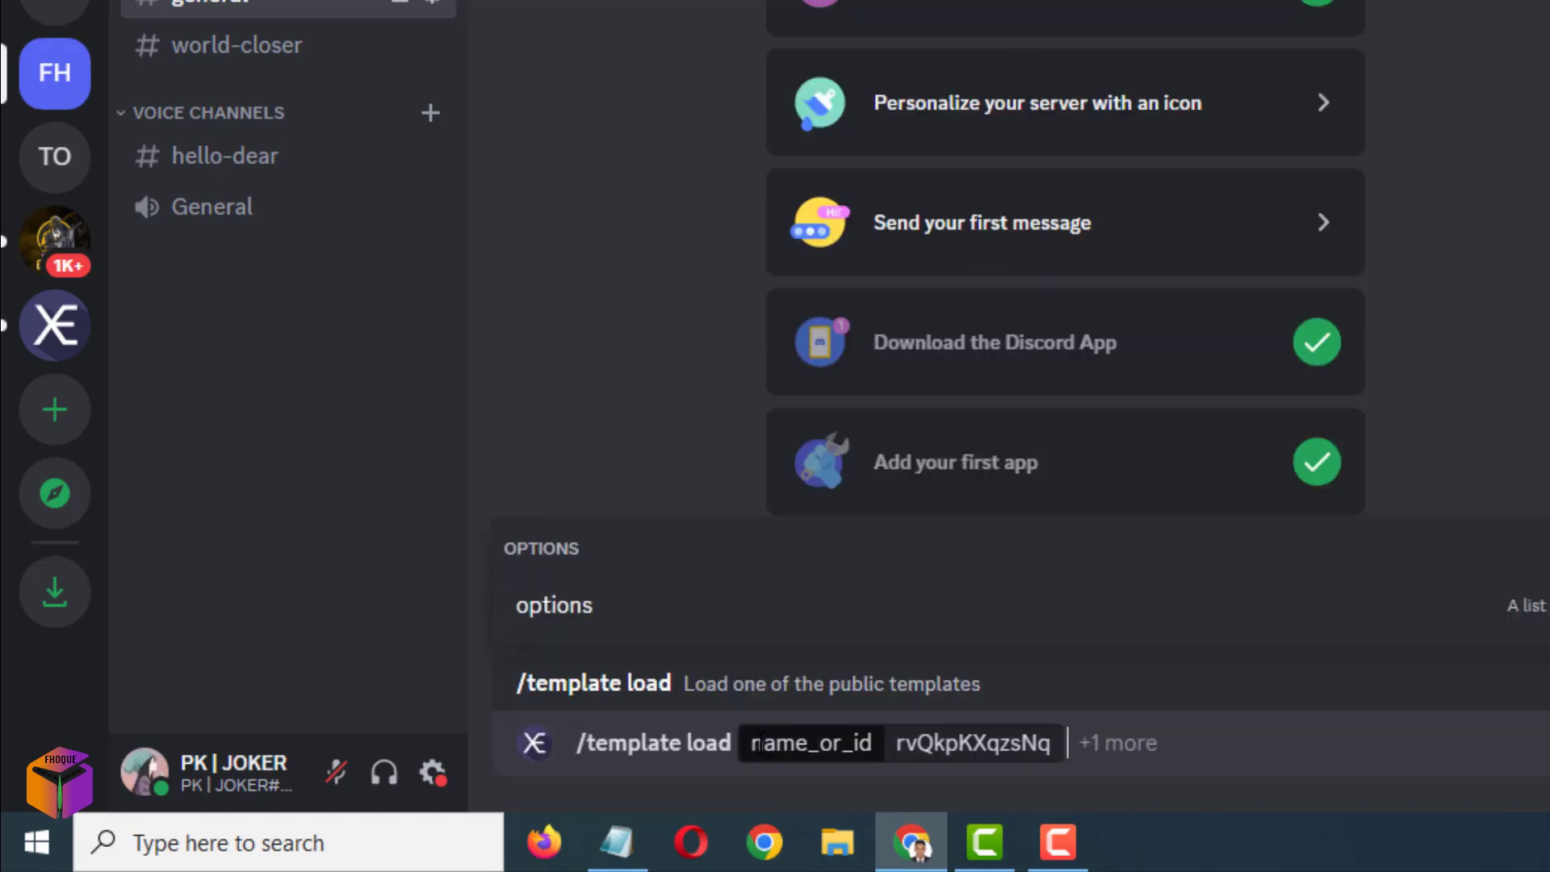
pyautogui.press('Return')
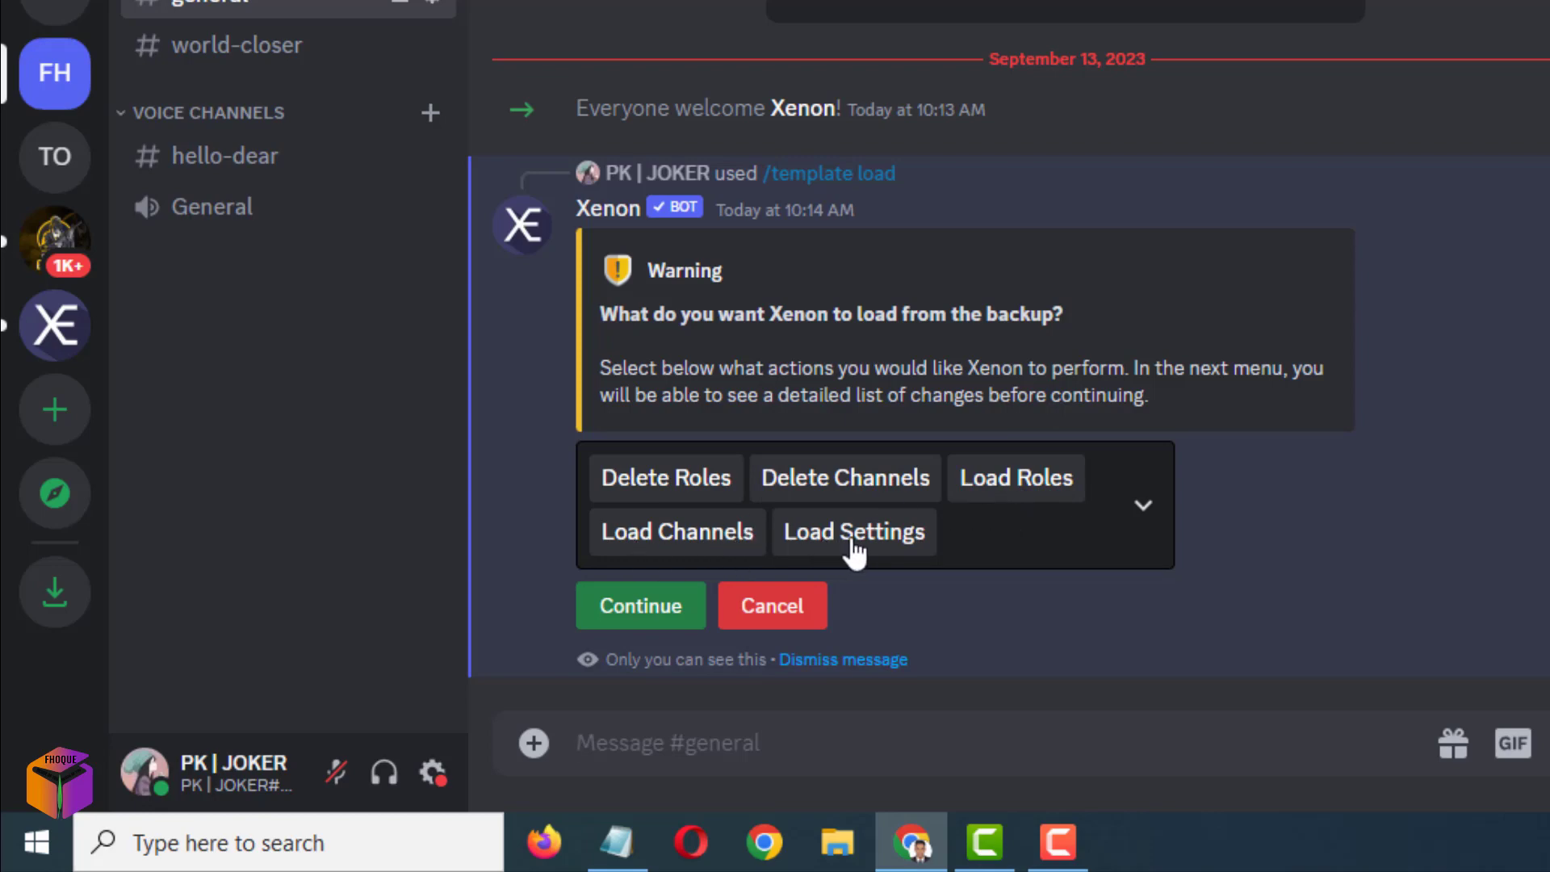
pyautogui.click(1145, 514)
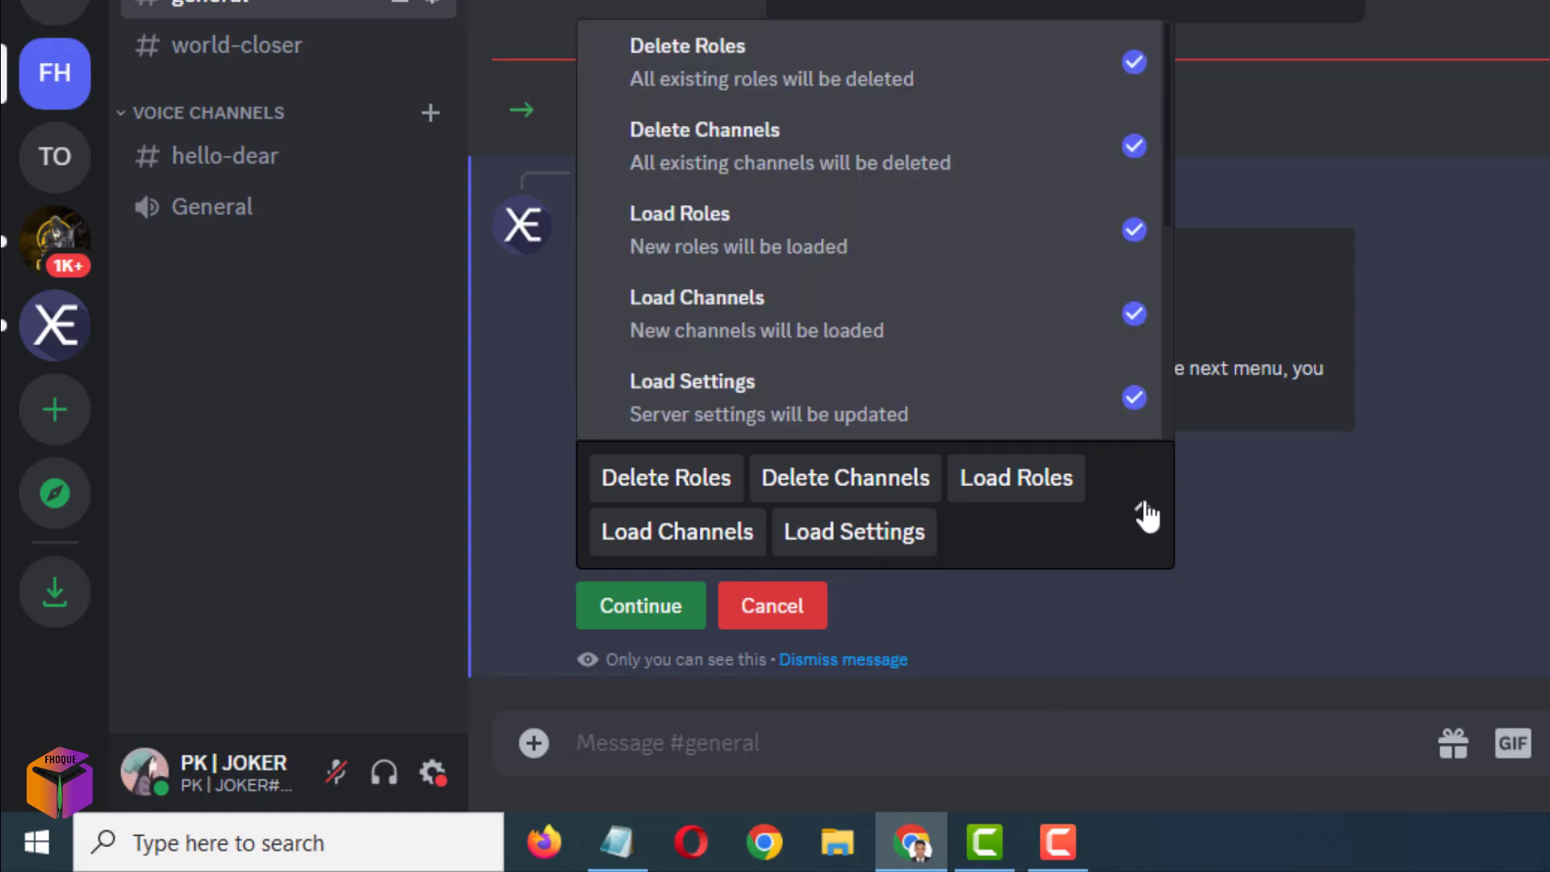
pyautogui.scroll(-4, 863, 129)
pyautogui.scroll(-1, 856, 242)
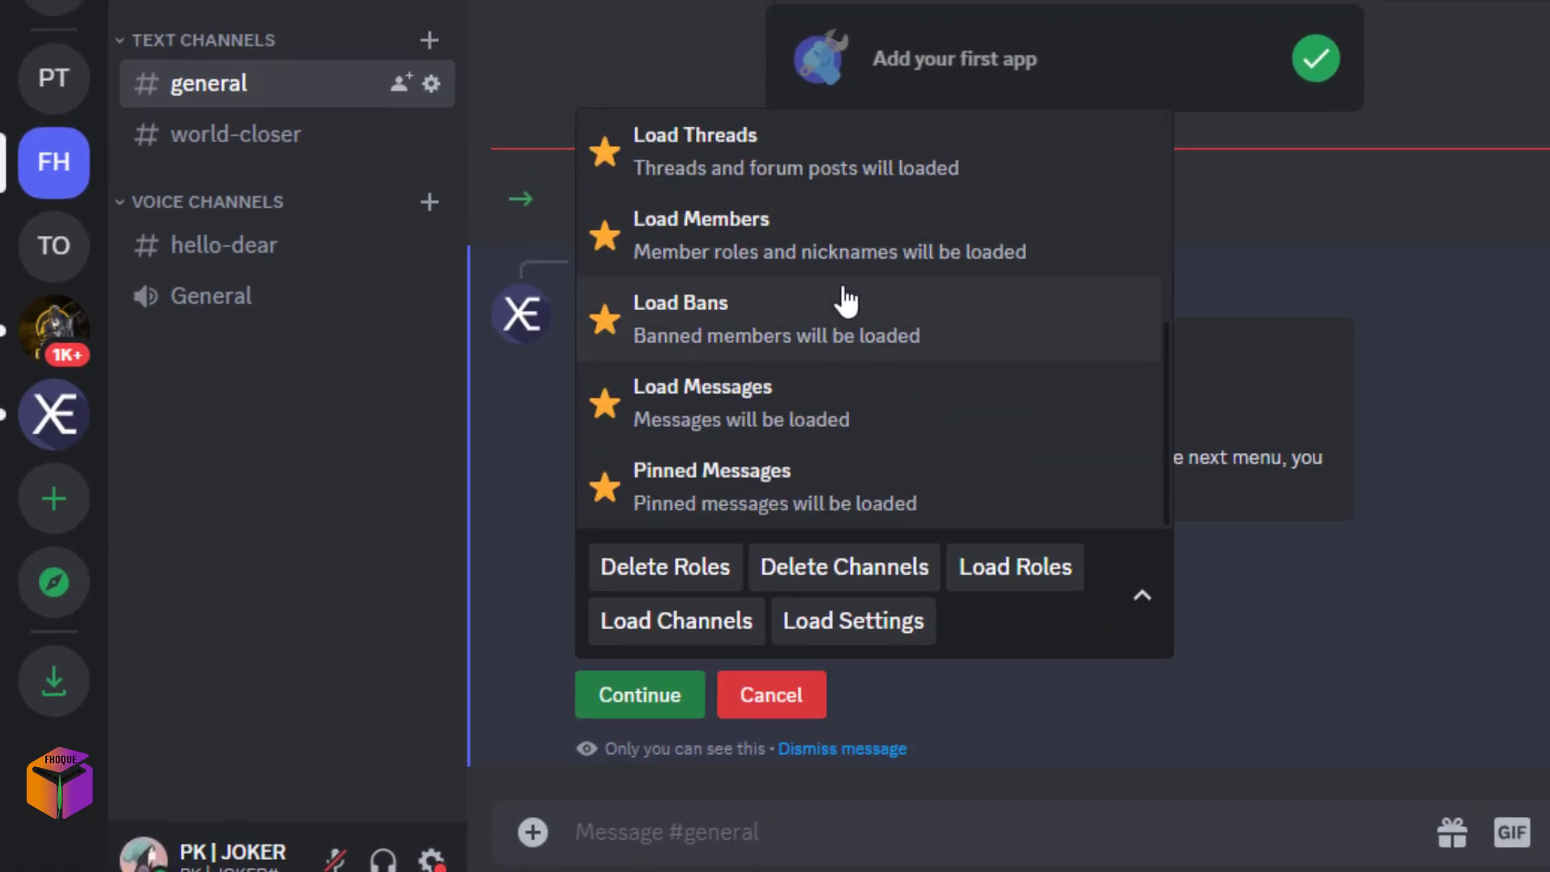
pyautogui.scroll(6, 807, 323)
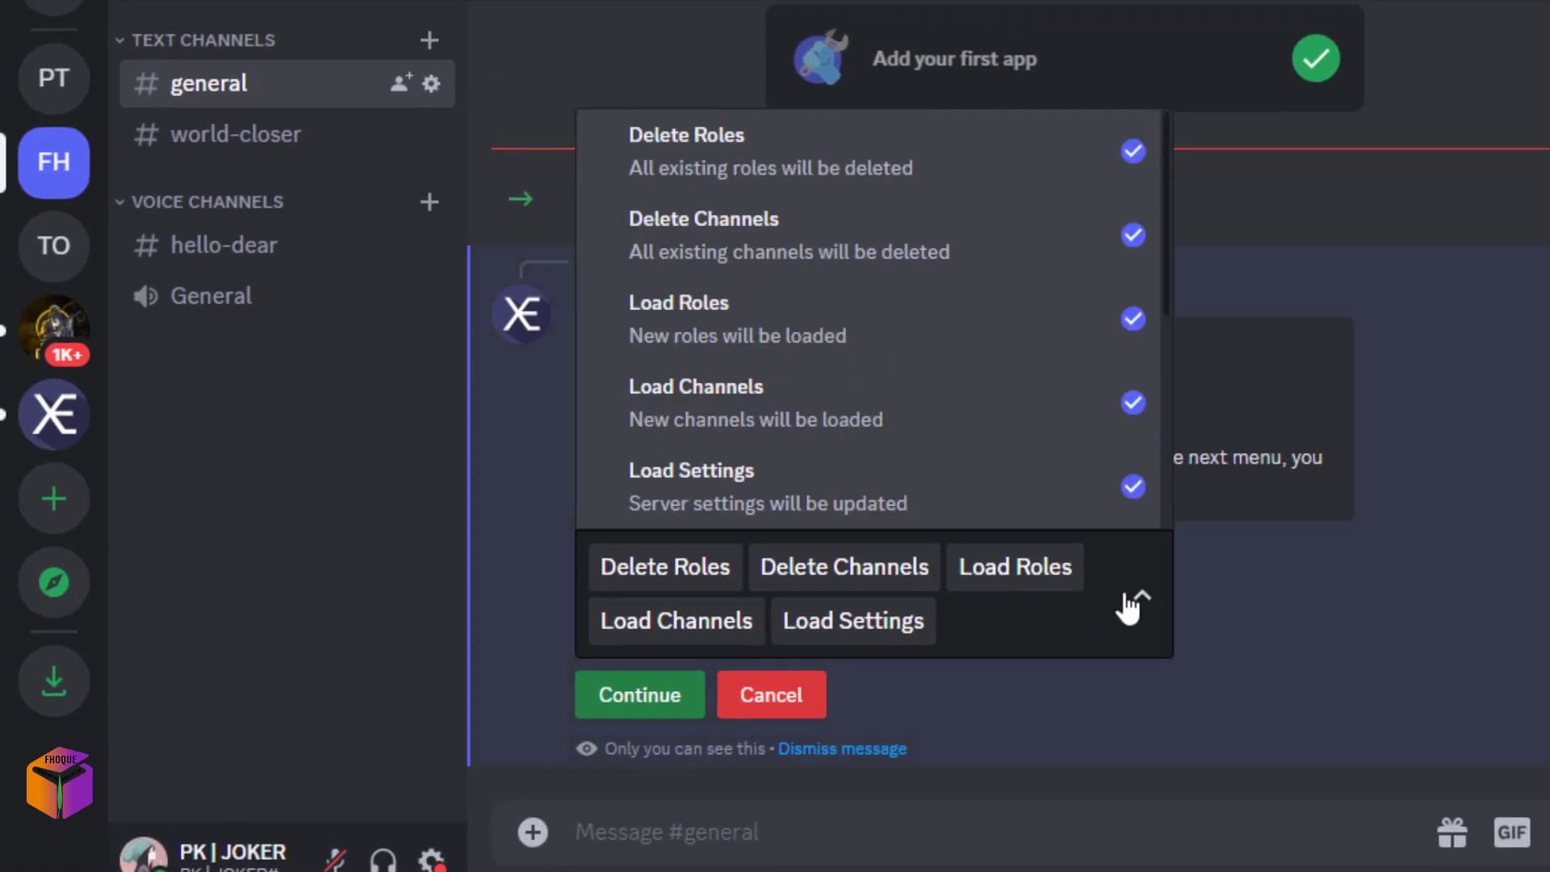
pyautogui.click(1130, 602)
pyautogui.click(1141, 599)
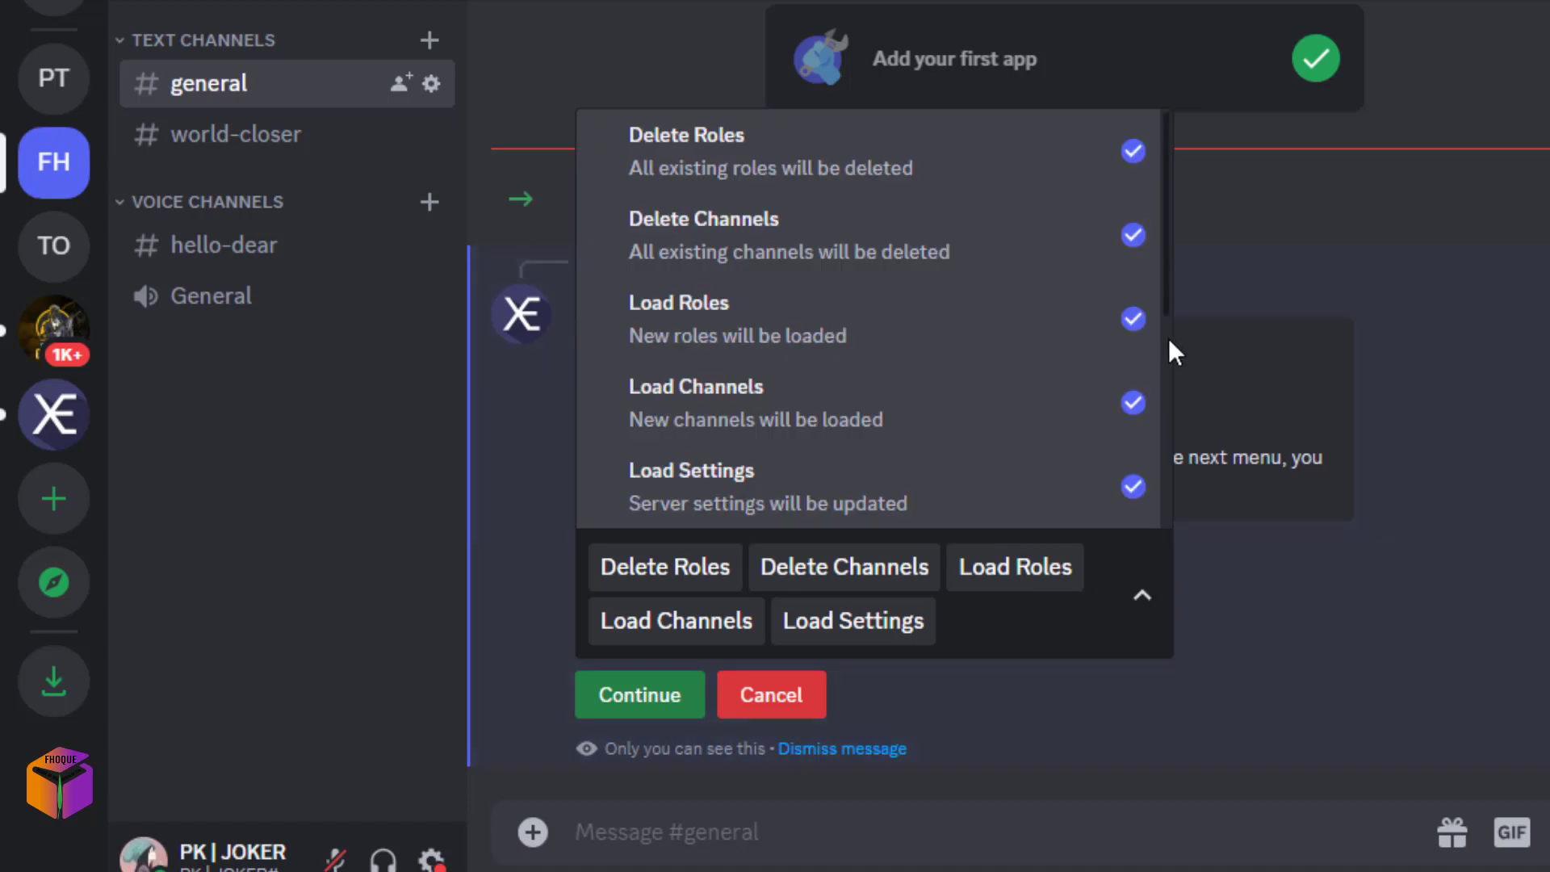
pyautogui.scroll(-4, 1134, 436)
pyautogui.scroll(5, 992, 423)
# Continue past the load actions and confirm deleting channels to load template rvQkpKXqzsNq.
pyautogui.click(643, 706)
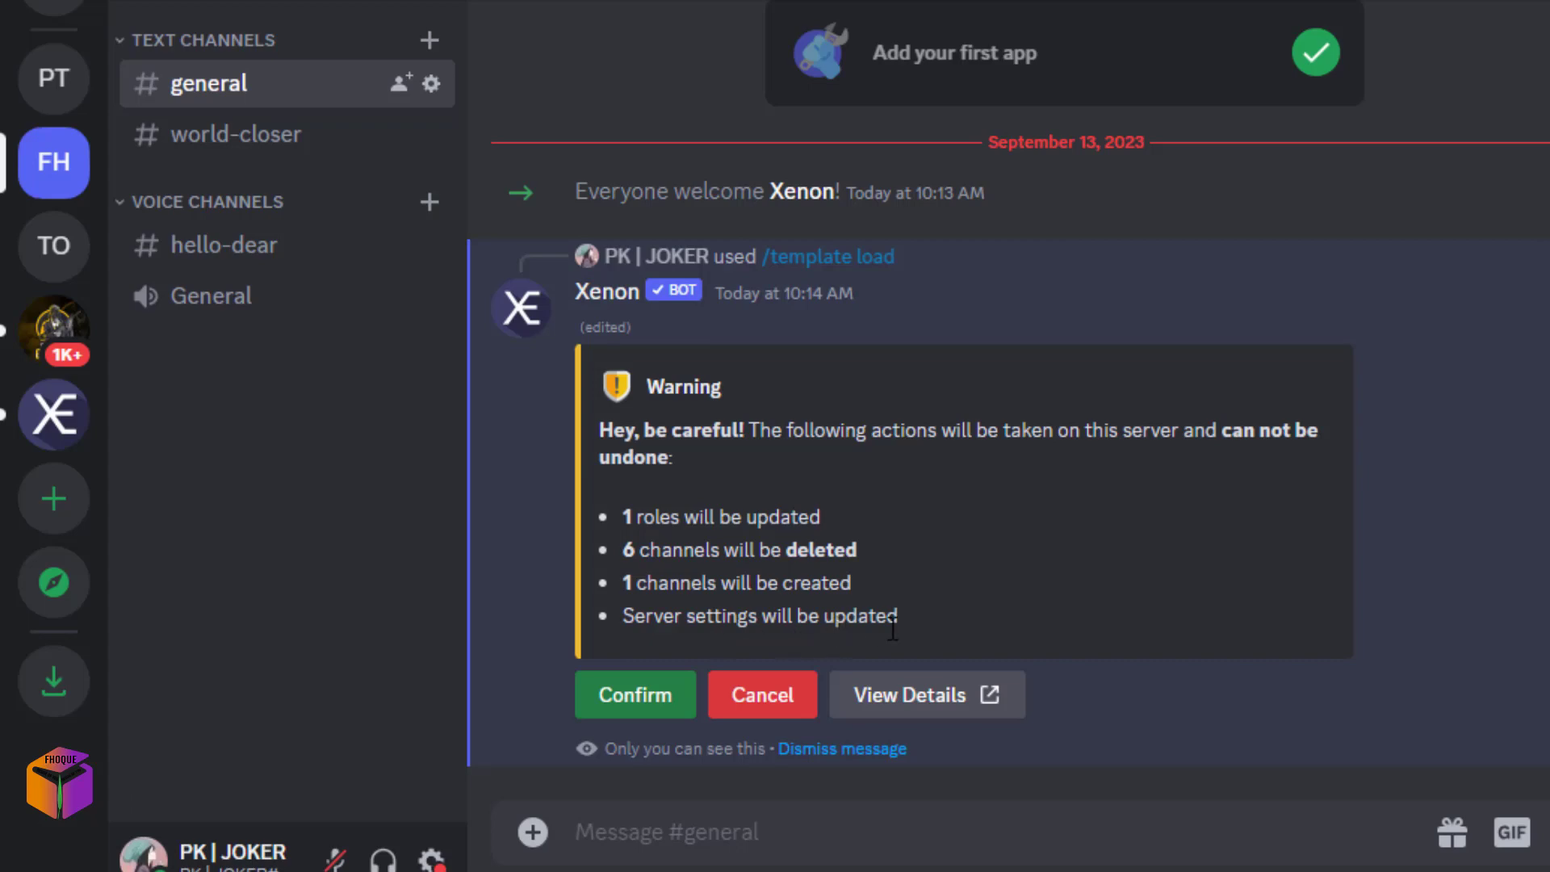
pyautogui.click(634, 704)
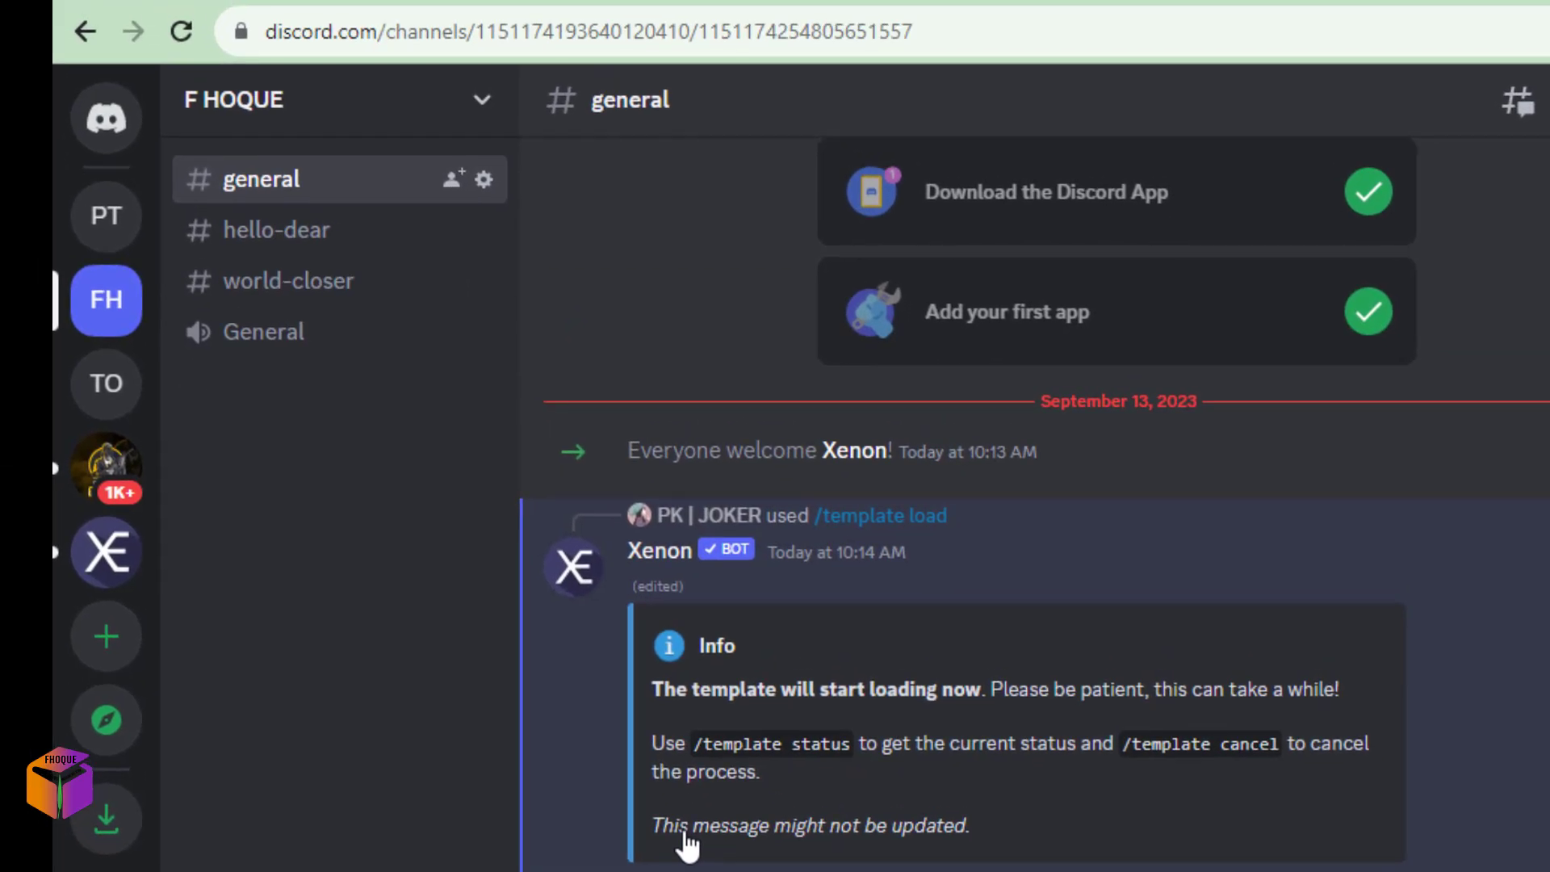